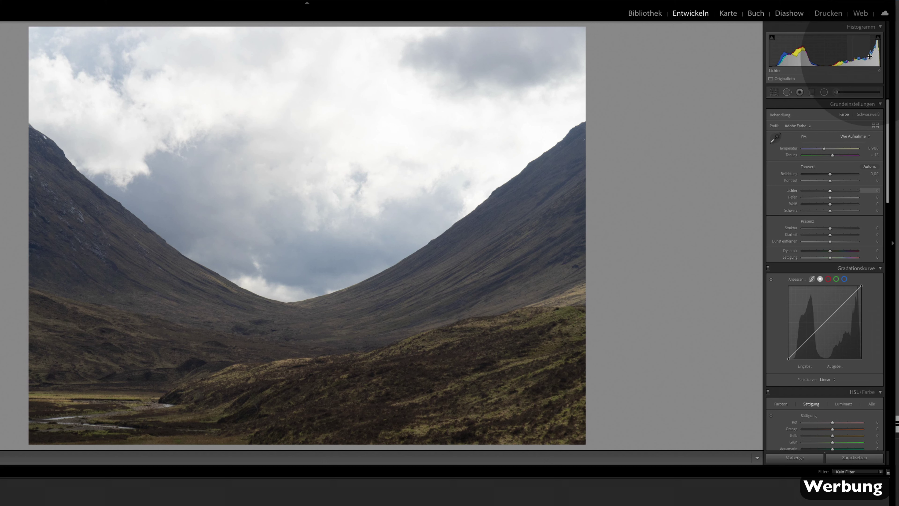
Try Auto tone and reset it, then set Shadows to +69 and Highlights to -100
{"action": "left_click", "coordinate": [870, 168]}
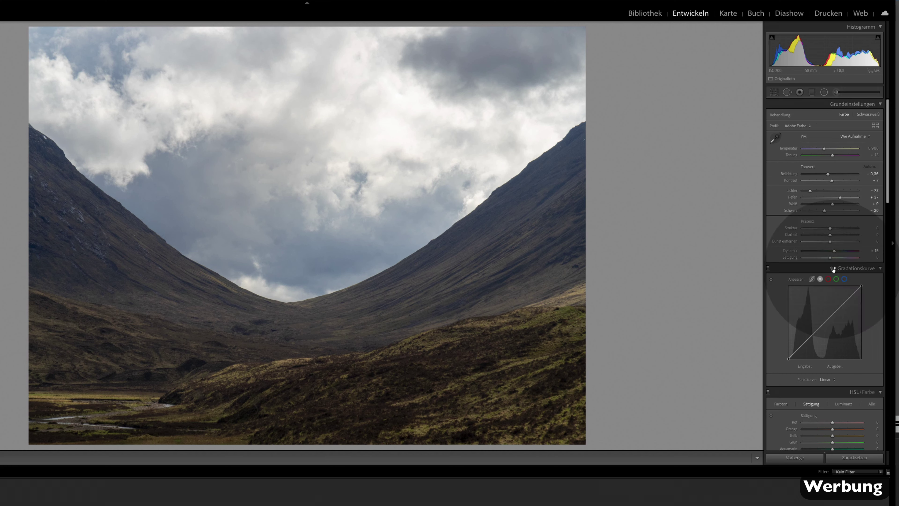
{"action": "left_click", "coordinate": [846, 457]}
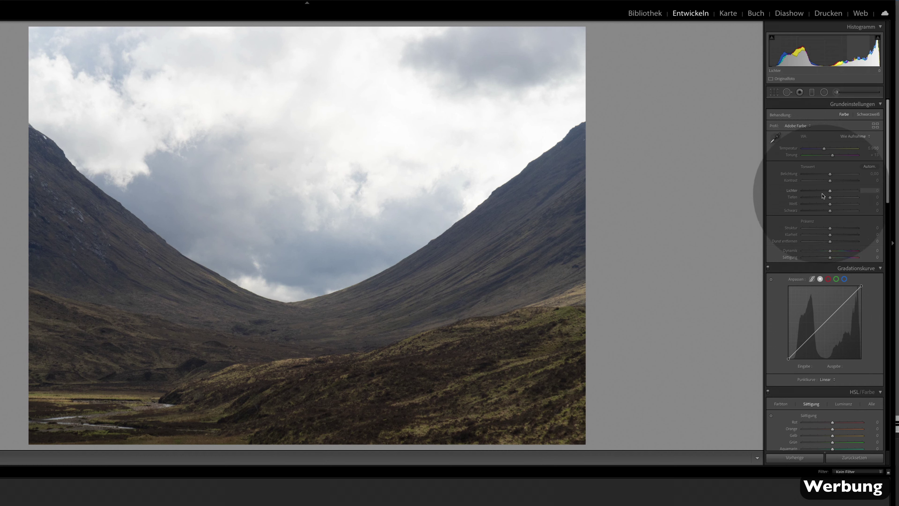
{"action": "left_click_drag", "start_coordinate": [830, 197], "coordinate": [853, 199]}
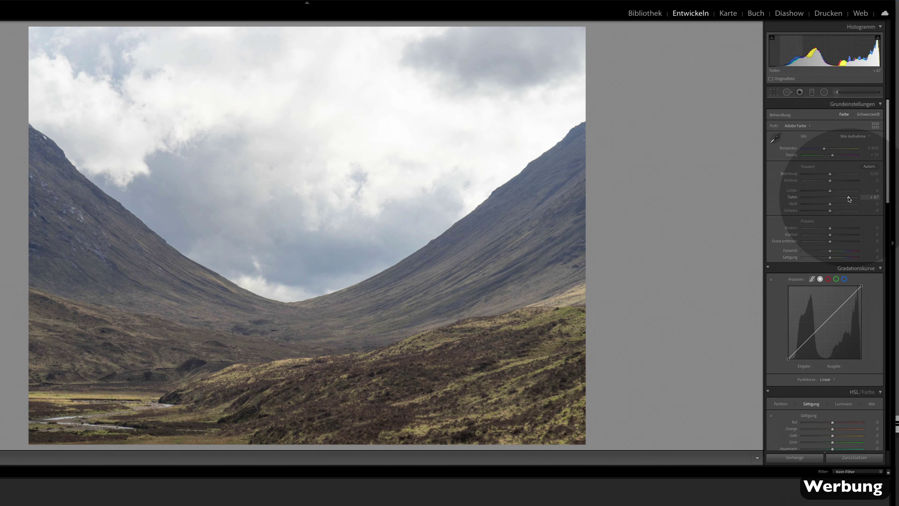
{"action": "left_click_drag", "start_coordinate": [853, 199], "coordinate": [788, 193]}
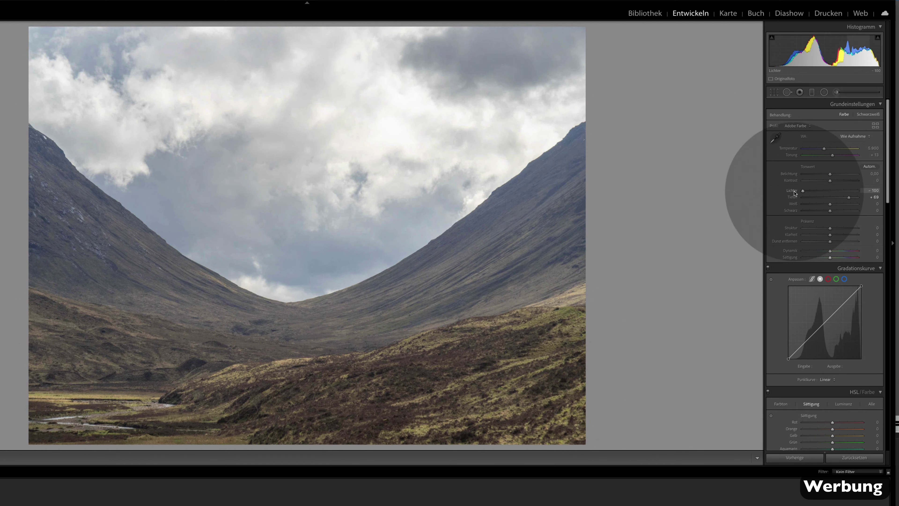
{"action": "left_click_drag", "start_coordinate": [789, 192], "coordinate": [805, 196]}
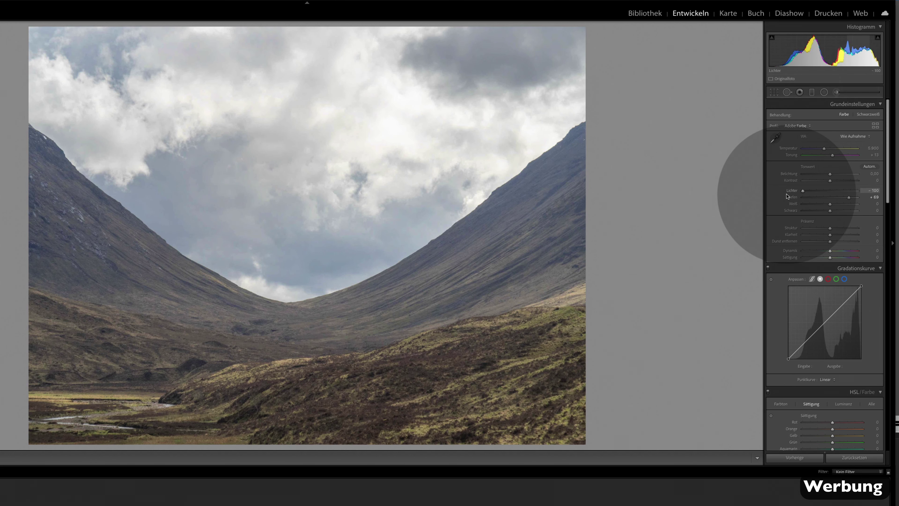
{"action": "left_click_drag", "start_coordinate": [798, 196], "coordinate": [783, 196]}
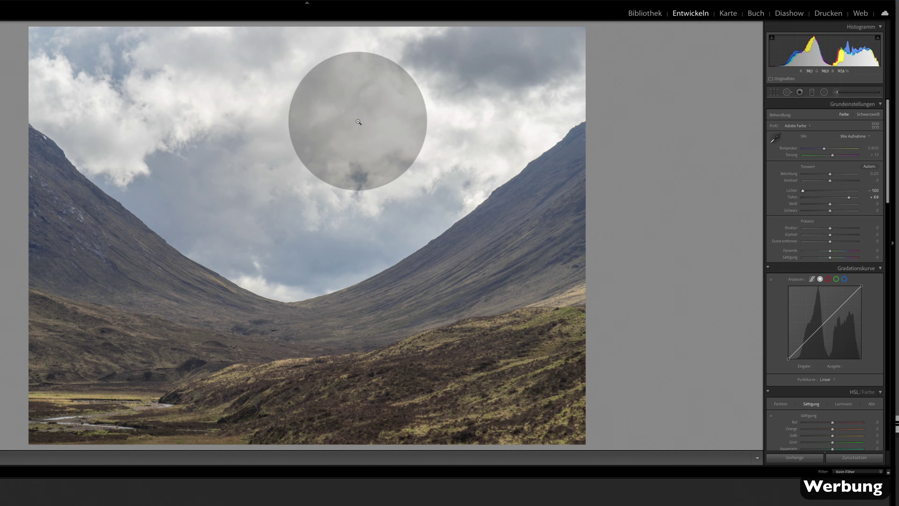
Check cloud detail at 1:1, then rebalance Shadows and lower Exposure to -0.80
{"action": "left_click", "coordinate": [379, 125]}
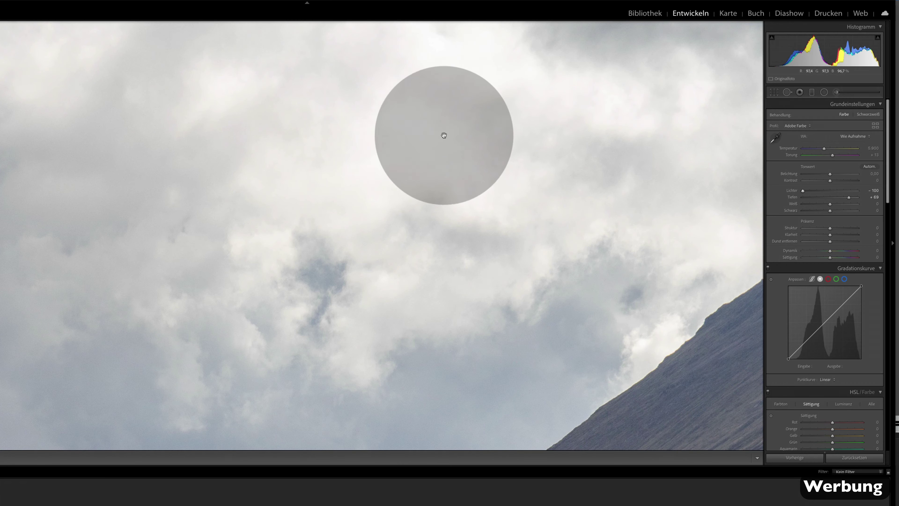
{"action": "left_click", "coordinate": [404, 142]}
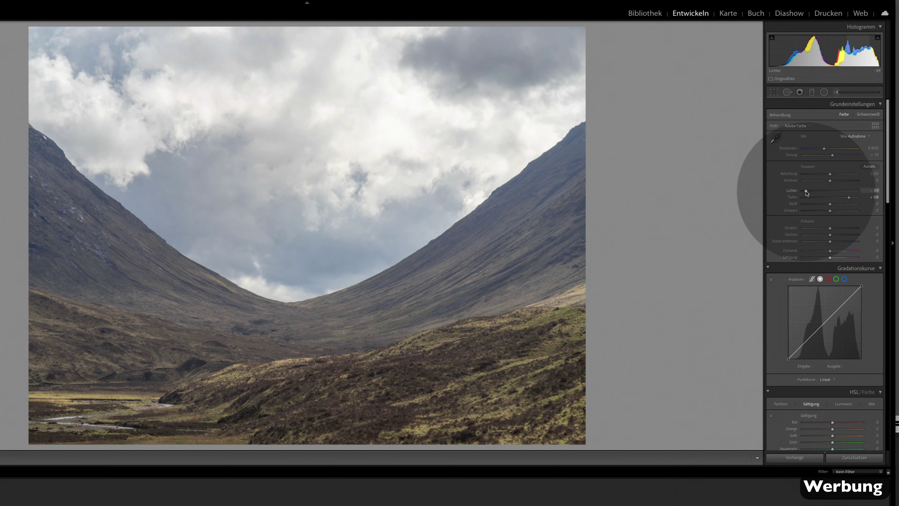
{"action": "left_click_drag", "start_coordinate": [802, 190], "coordinate": [800, 190]}
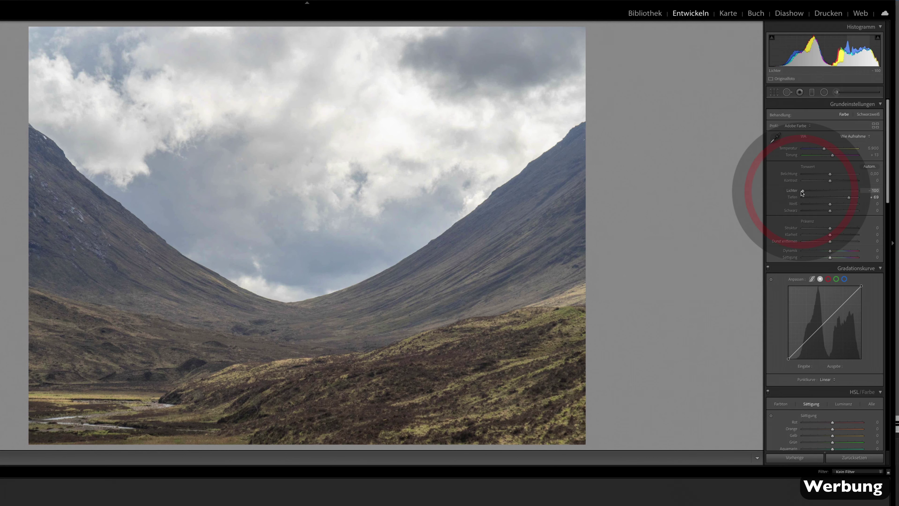
{"action": "left_click_drag", "start_coordinate": [849, 199], "coordinate": [841, 199]}
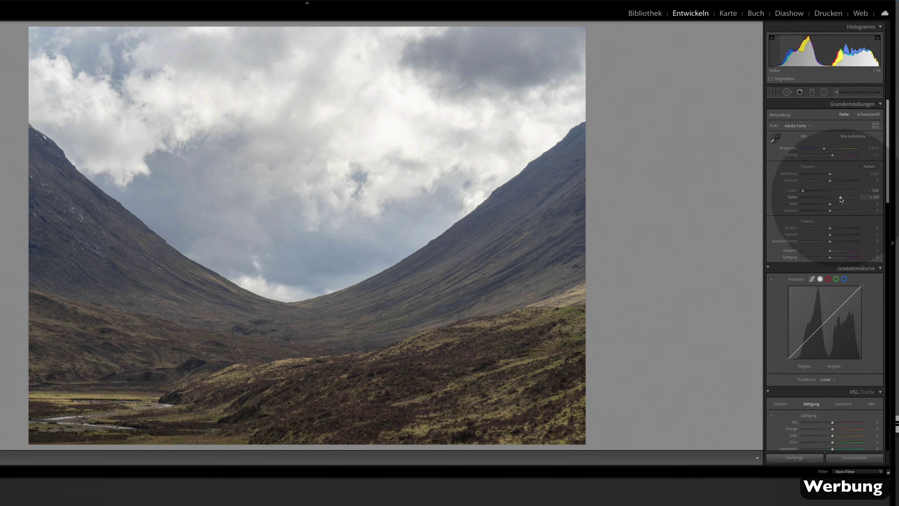
{"action": "left_click", "coordinate": [831, 175]}
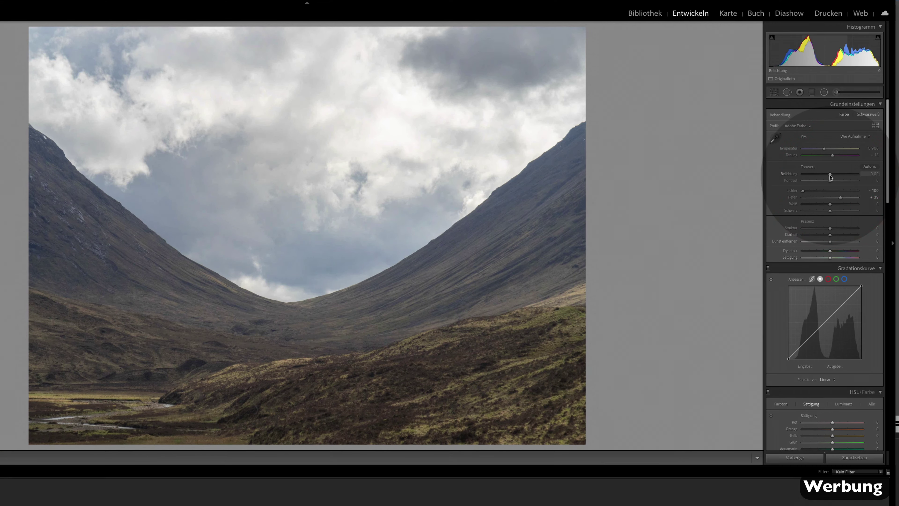
{"action": "left_click_drag", "start_coordinate": [830, 175], "coordinate": [853, 197]}
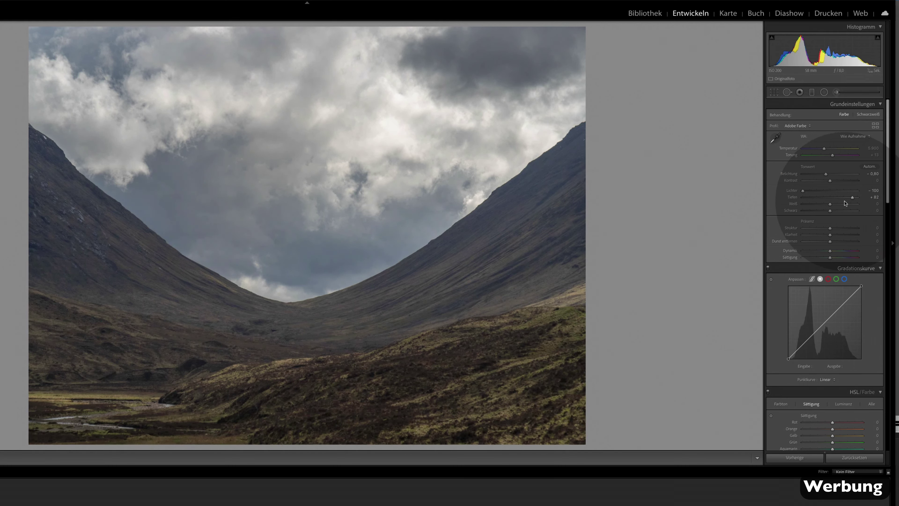
Set Blacks to -25 and Whites to +24 while watching the clipping previews
{"action": "left_click", "coordinate": [829, 211], "text": "alt"}
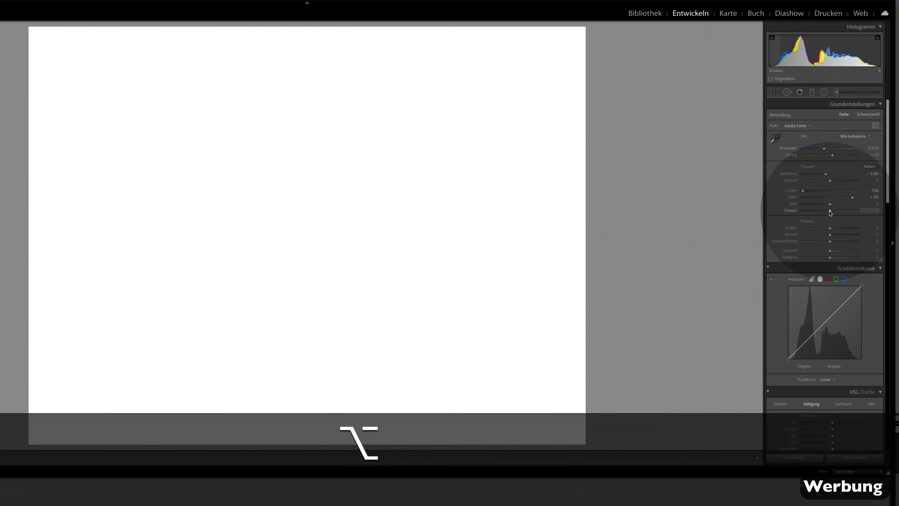
{"action": "mouse_move", "coordinate": [830, 212]}
{"action": "left_mouse_down"}
{"action": "mouse_move", "coordinate": [847, 213]}
{"action": "mouse_move", "coordinate": [824, 213]}
{"action": "left_mouse_up"}
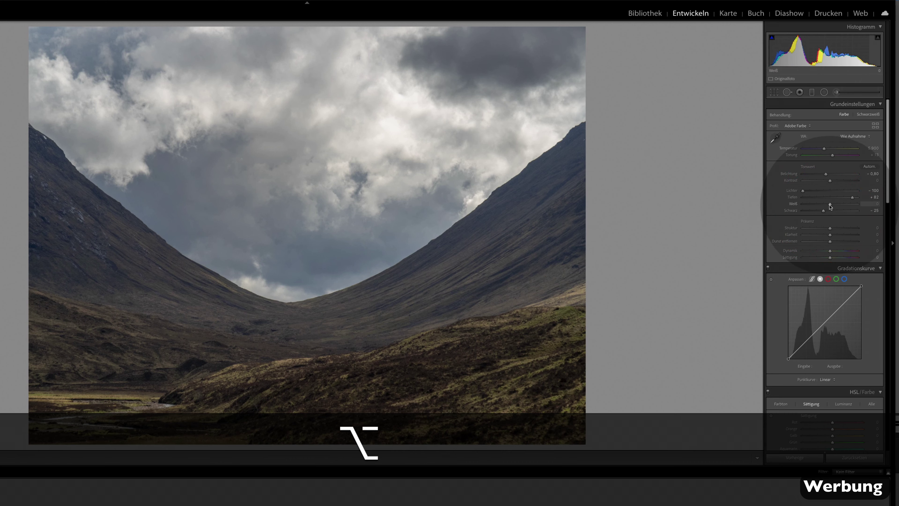
{"action": "left_click", "coordinate": [830, 207], "text": "alt"}
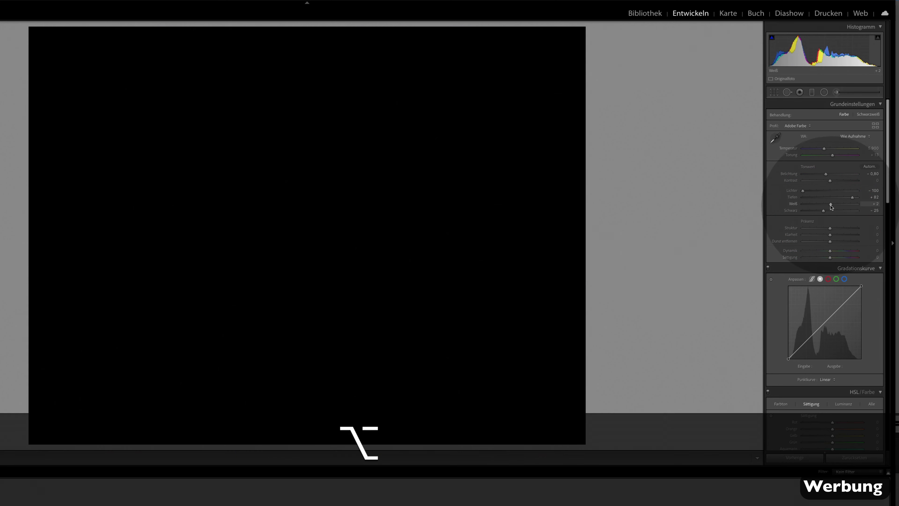
{"action": "mouse_move", "coordinate": [830, 207]}
{"action": "left_mouse_down"}
{"action": "mouse_move", "coordinate": [845, 209]}
{"action": "mouse_move", "coordinate": [836, 208]}
{"action": "left_mouse_up"}
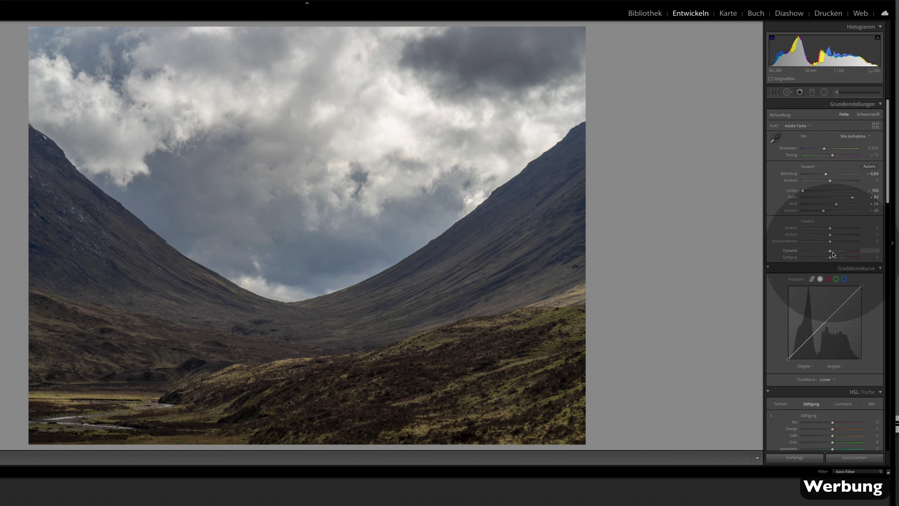
Set Vibrance to +22, warm Temperature to 6301, and select the Adjustment Brush
{"action": "left_click_drag", "start_coordinate": [830, 251], "coordinate": [838, 252]}
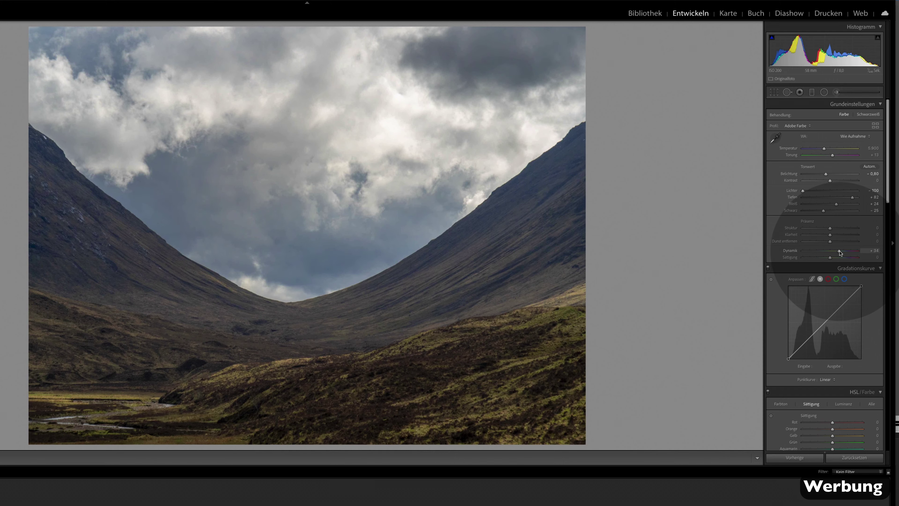
{"action": "left_click_drag", "start_coordinate": [838, 252], "coordinate": [836, 252]}
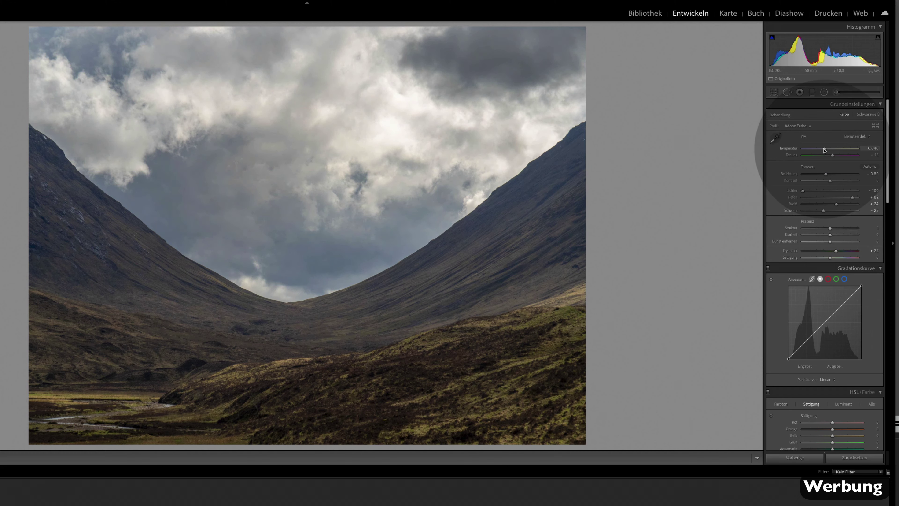
{"action": "left_click_drag", "start_coordinate": [824, 150], "coordinate": [826, 150]}
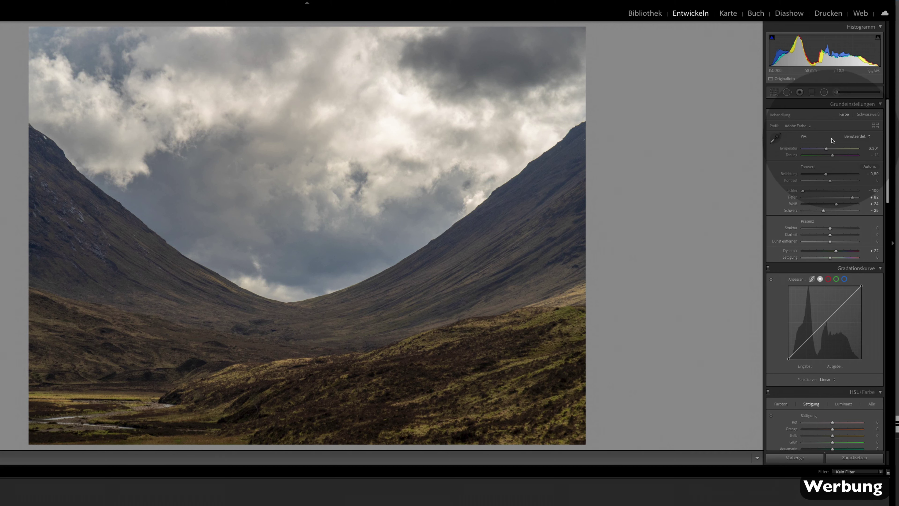
{"action": "left_click", "coordinate": [837, 93]}
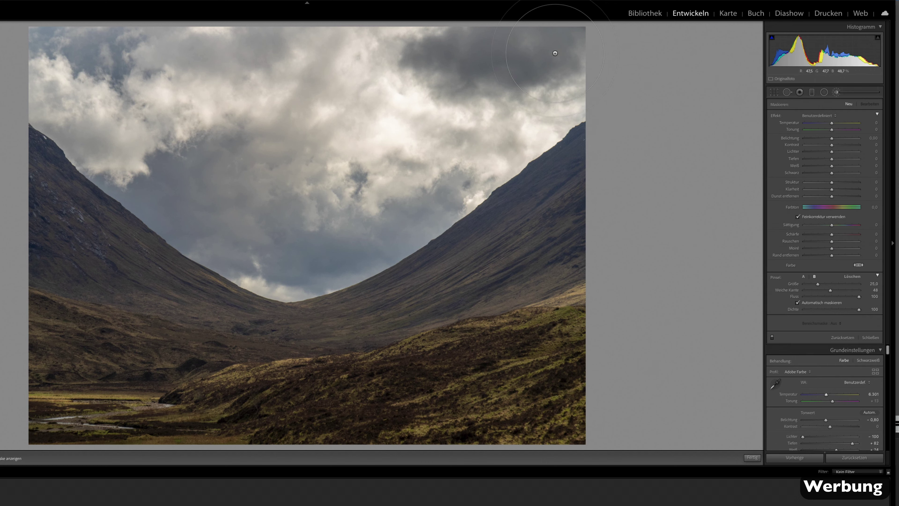
Brush the top and middle sky with Auto Mask on, including the pale sky along the right ridge
{"action": "mouse_move", "coordinate": [566, 31]}
{"action": "left_mouse_down"}
{"action": "mouse_move", "coordinate": [102, 29]}
{"action": "mouse_move", "coordinate": [104, 92]}
{"action": "left_mouse_up"}
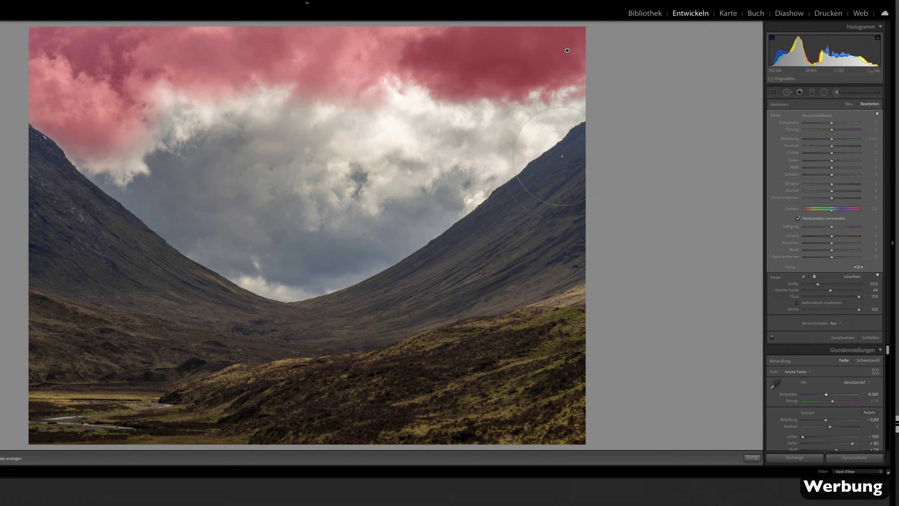
{"action": "mouse_move", "coordinate": [545, 116]}
{"action": "left_mouse_down"}
{"action": "mouse_move", "coordinate": [319, 75]}
{"action": "mouse_move", "coordinate": [332, 176]}
{"action": "mouse_move", "coordinate": [177, 180]}
{"action": "mouse_move", "coordinate": [303, 191]}
{"action": "mouse_move", "coordinate": [460, 177]}
{"action": "left_mouse_up"}
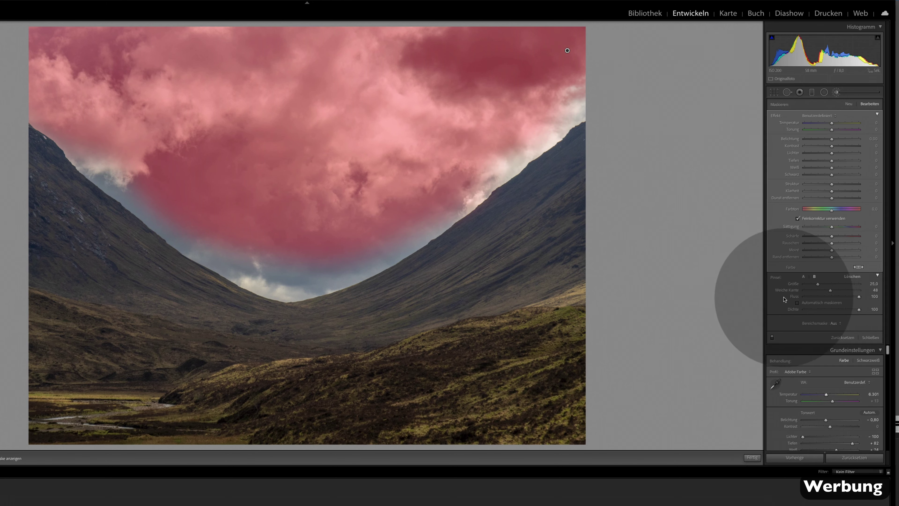
{"action": "left_click", "coordinate": [797, 302]}
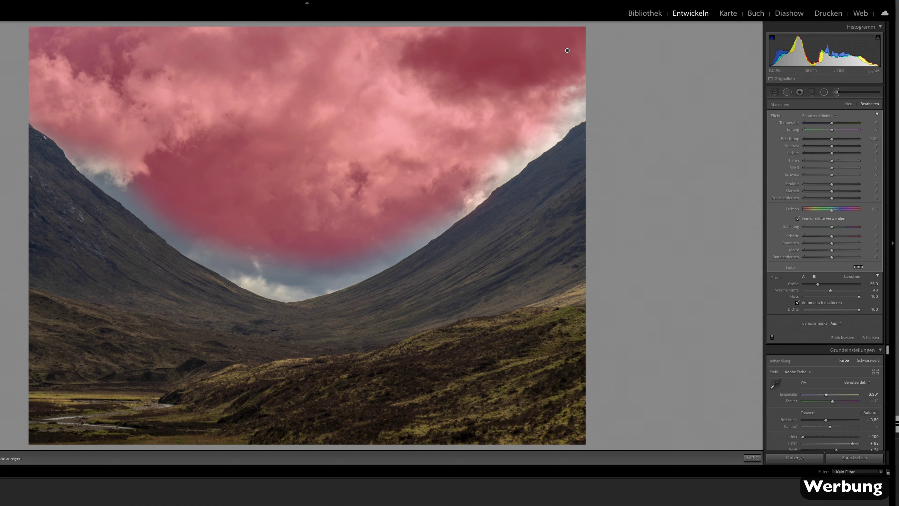
{"action": "left_click", "coordinate": [548, 120]}
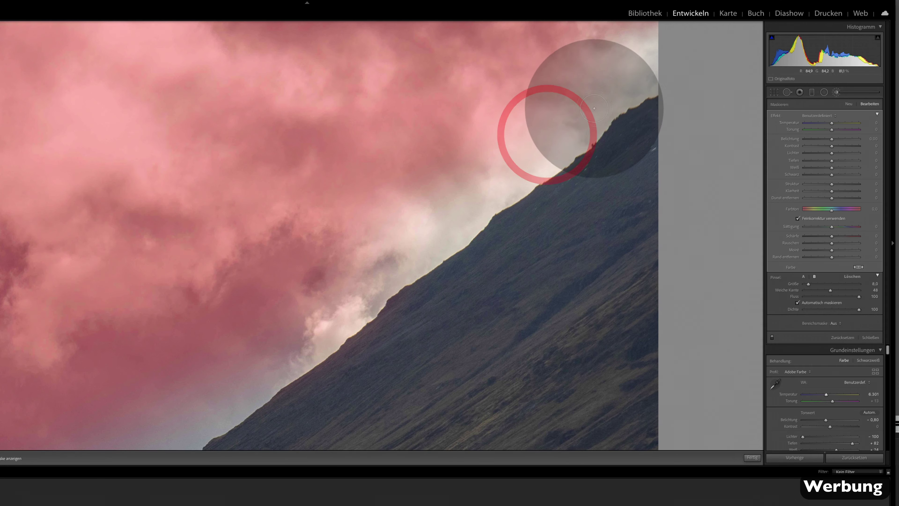
{"action": "scroll", "coordinate": [596, 95], "scroll_direction": "up", "scroll_amount": 5}
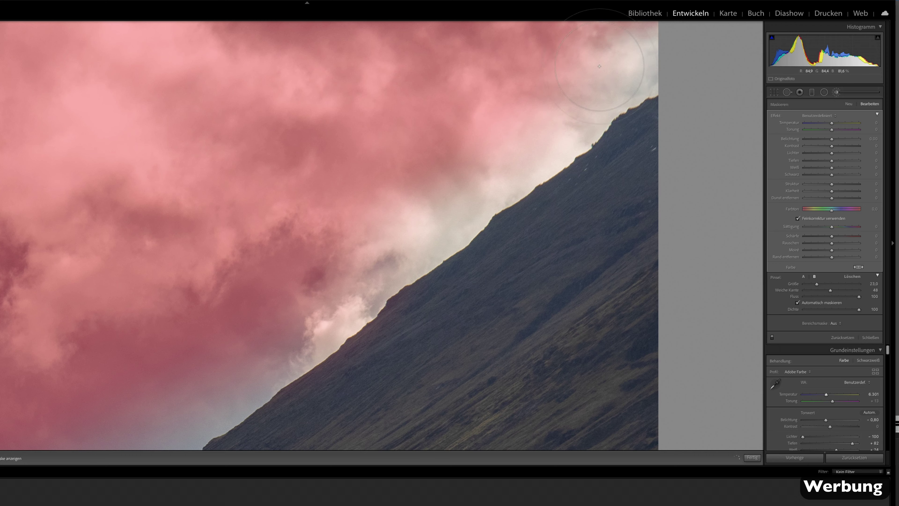
{"action": "mouse_move", "coordinate": [614, 74]}
{"action": "left_mouse_down"}
{"action": "mouse_move", "coordinate": [608, 67]}
{"action": "mouse_move", "coordinate": [488, 145]}
{"action": "mouse_move", "coordinate": [310, 292]}
{"action": "left_mouse_up"}
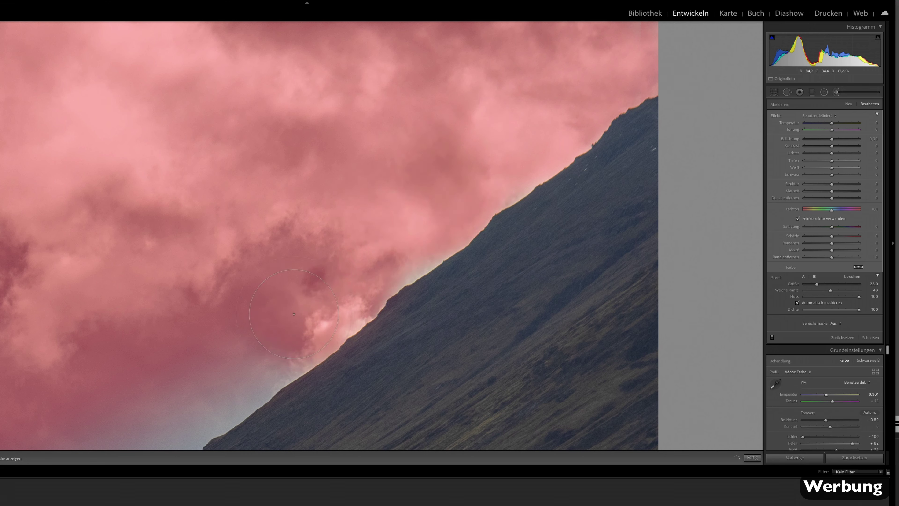
{"action": "left_click_drag", "start_coordinate": [273, 330], "coordinate": [162, 418]}
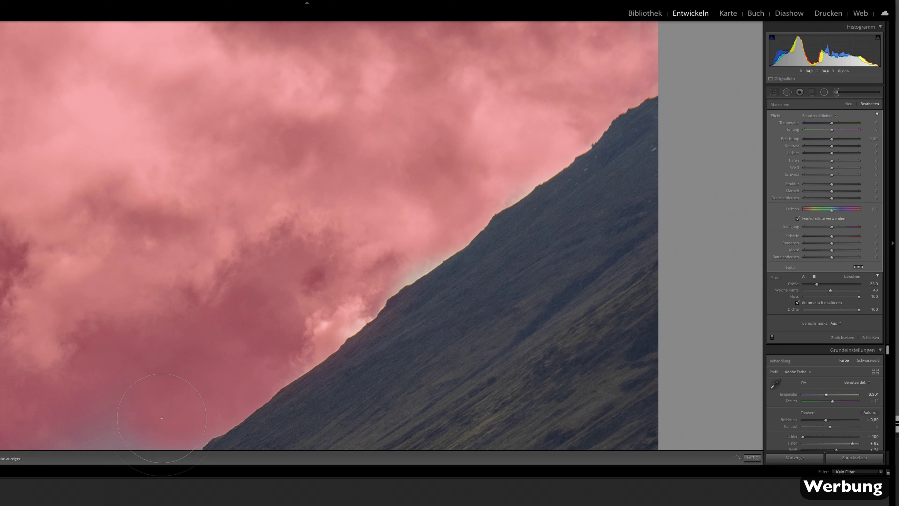
Paint the blue sky and the left-slope clouds into the mask, then fit the photo and hide the overlay
{"action": "left_click_drag", "start_coordinate": [191, 322], "coordinate": [547, 95]}
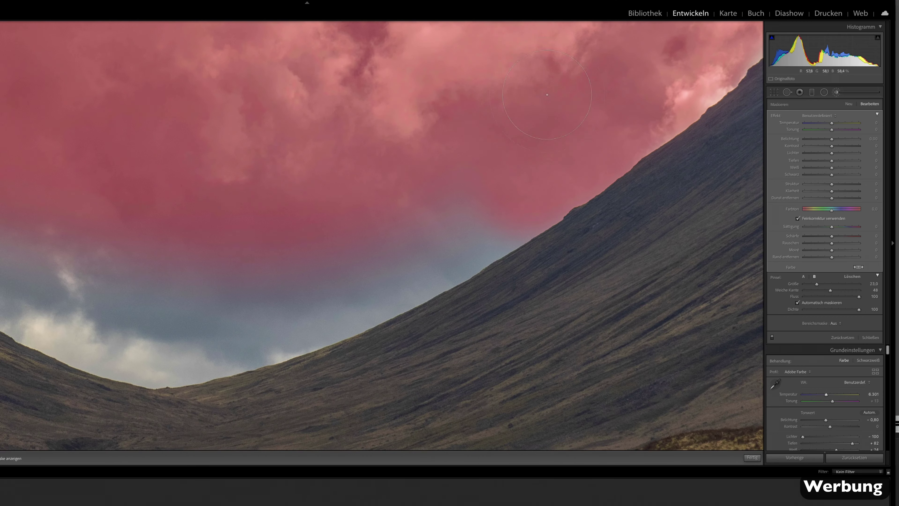
{"action": "mouse_move", "coordinate": [487, 196]}
{"action": "left_mouse_down"}
{"action": "mouse_move", "coordinate": [350, 268]}
{"action": "mouse_move", "coordinate": [382, 271]}
{"action": "mouse_move", "coordinate": [252, 332]}
{"action": "mouse_move", "coordinate": [130, 305]}
{"action": "mouse_move", "coordinate": [214, 331]}
{"action": "left_mouse_up"}
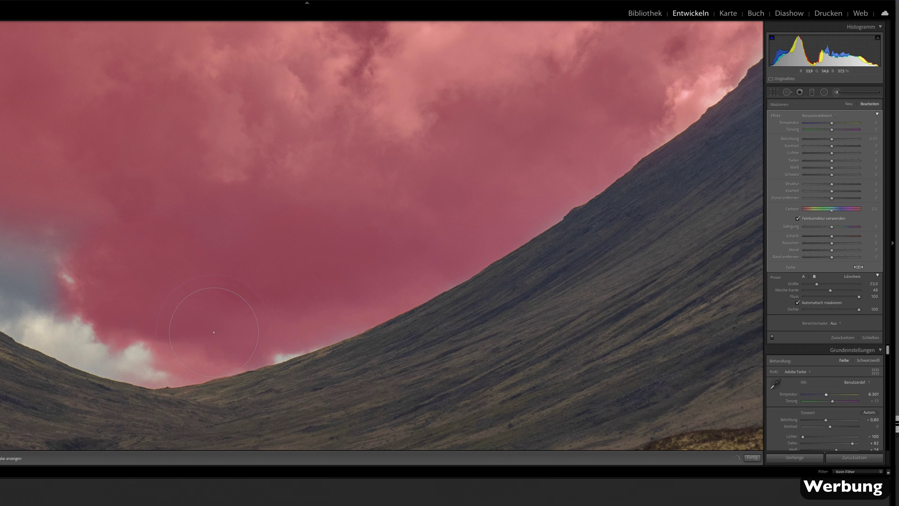
{"action": "mouse_move", "coordinate": [159, 323]}
{"action": "left_mouse_down"}
{"action": "mouse_move", "coordinate": [123, 330]}
{"action": "mouse_move", "coordinate": [25, 280]}
{"action": "mouse_move", "coordinate": [50, 261]}
{"action": "left_mouse_up"}
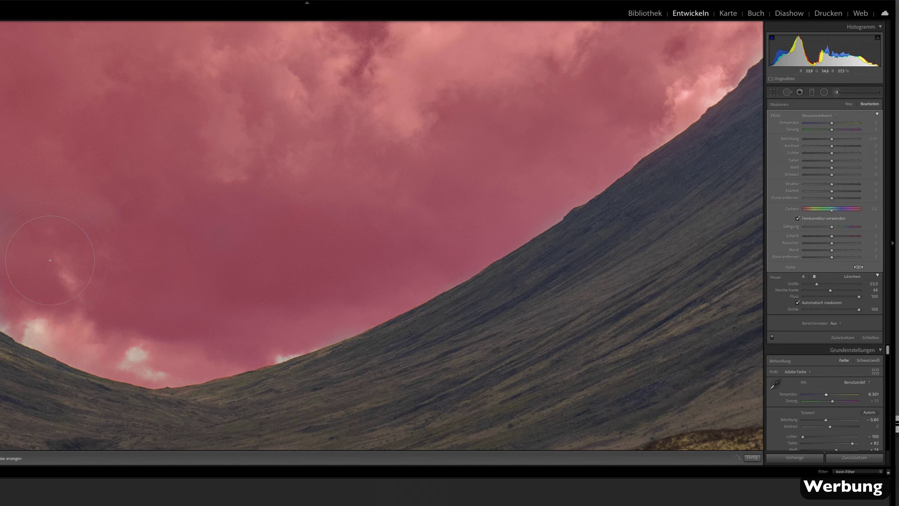
{"action": "mouse_move", "coordinate": [6, 241]}
{"action": "left_mouse_down"}
{"action": "mouse_move", "coordinate": [293, 257]}
{"action": "mouse_move", "coordinate": [311, 308]}
{"action": "mouse_move", "coordinate": [250, 295]}
{"action": "mouse_move", "coordinate": [135, 225]}
{"action": "mouse_move", "coordinate": [79, 148]}
{"action": "mouse_move", "coordinate": [12, 101]}
{"action": "left_mouse_up"}
{"action": "left_click_drag", "start_coordinate": [99, 108], "coordinate": [376, 235]}
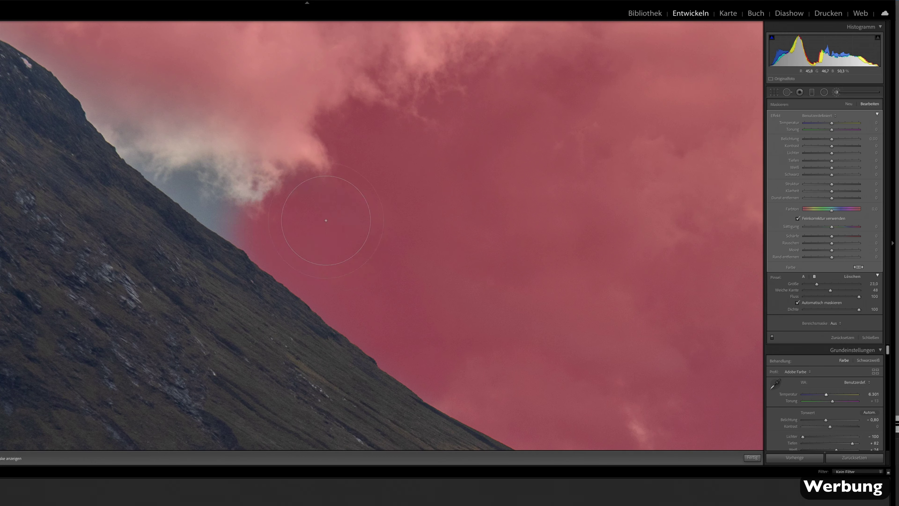
{"action": "left_click_drag", "start_coordinate": [262, 205], "coordinate": [130, 104]}
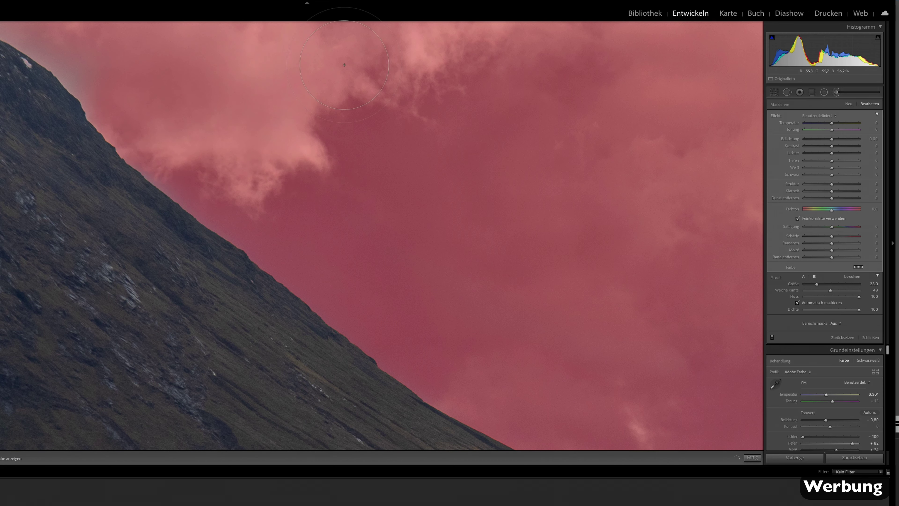
{"action": "left_click_drag", "start_coordinate": [221, 115], "coordinate": [355, 201]}
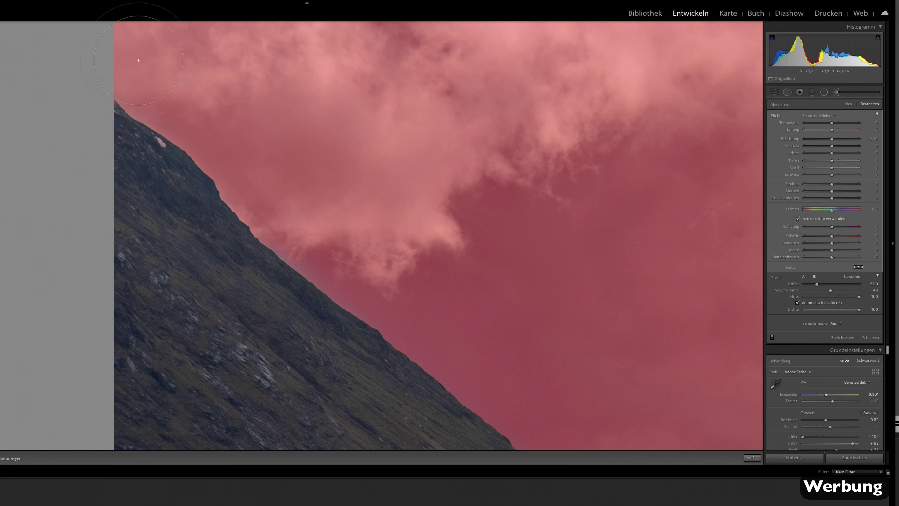
{"action": "key", "text": "z"}
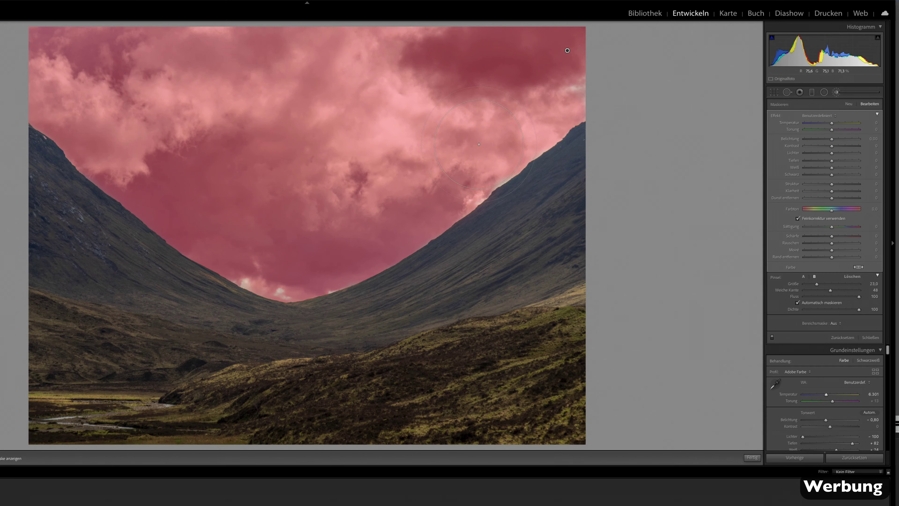
{"action": "key", "text": "o"}
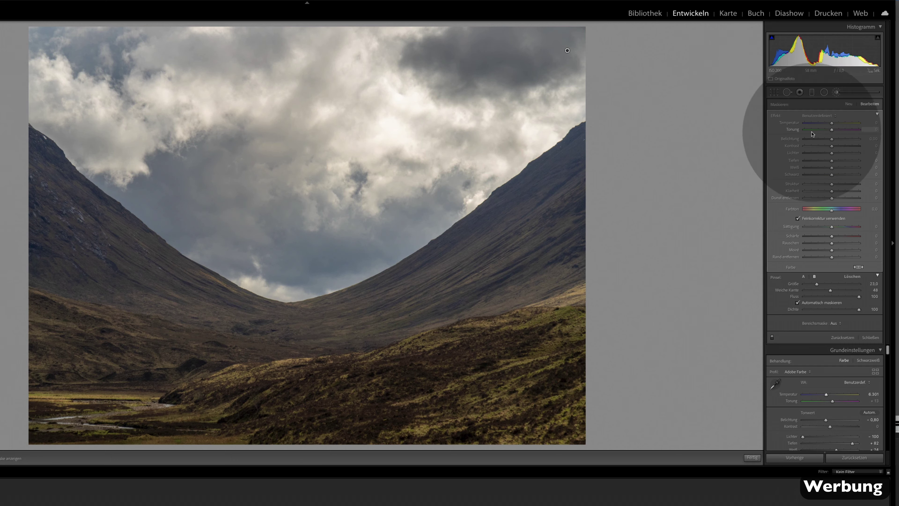
Give the sky mask Temperature -16, Contrast 1 and Dehaze 15, and apply it
{"action": "left_click_drag", "start_coordinate": [832, 123], "coordinate": [828, 123]}
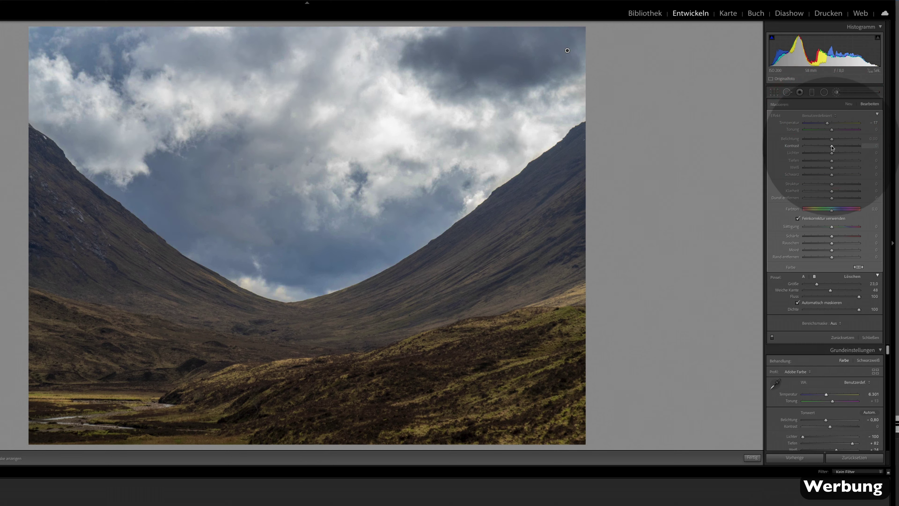
{"action": "left_click_drag", "start_coordinate": [834, 146], "coordinate": [832, 146]}
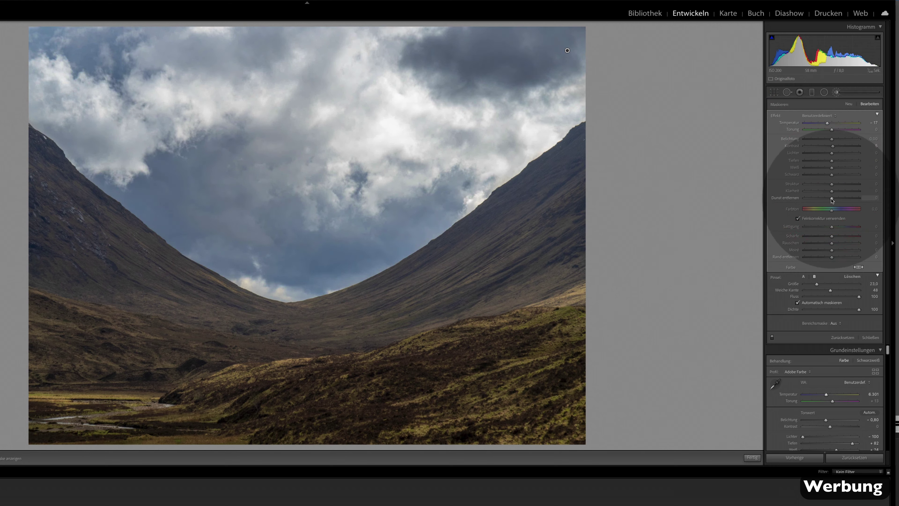
{"action": "left_click_drag", "start_coordinate": [832, 201], "coordinate": [836, 201]}
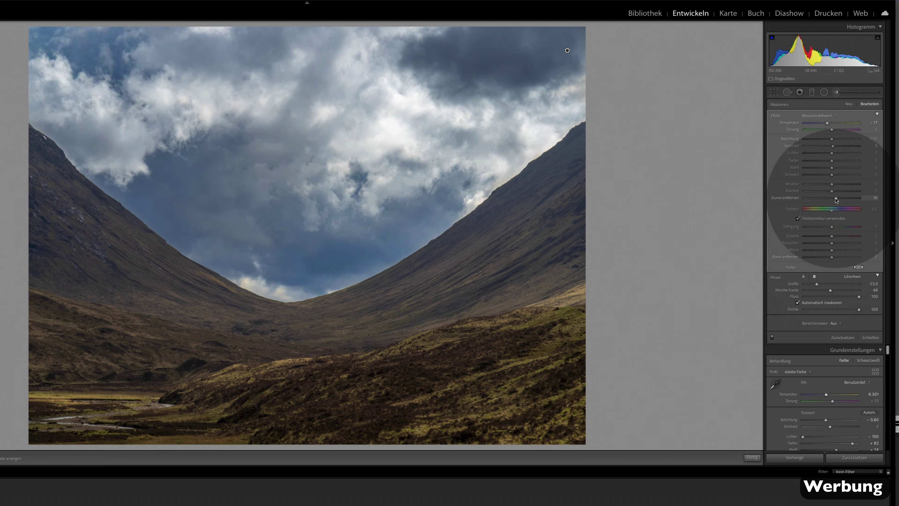
{"action": "double_click", "coordinate": [835, 201]}
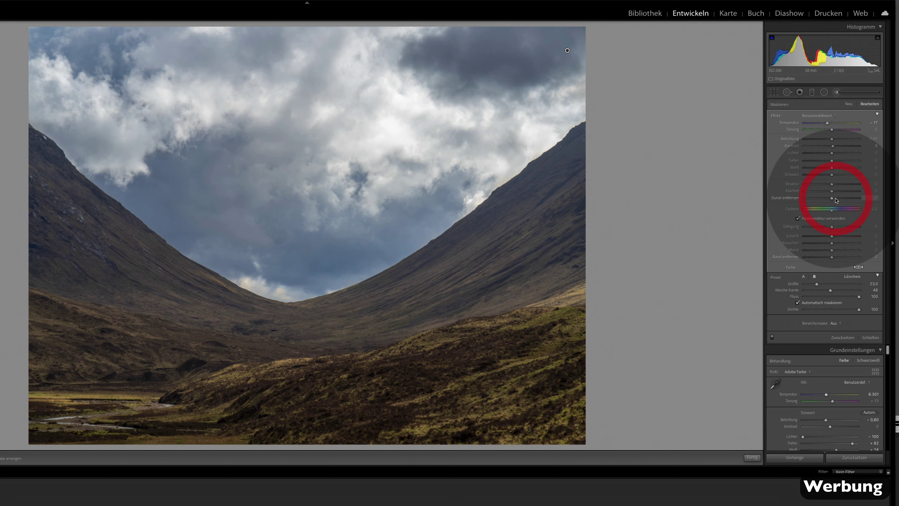
{"action": "left_click", "coordinate": [835, 200]}
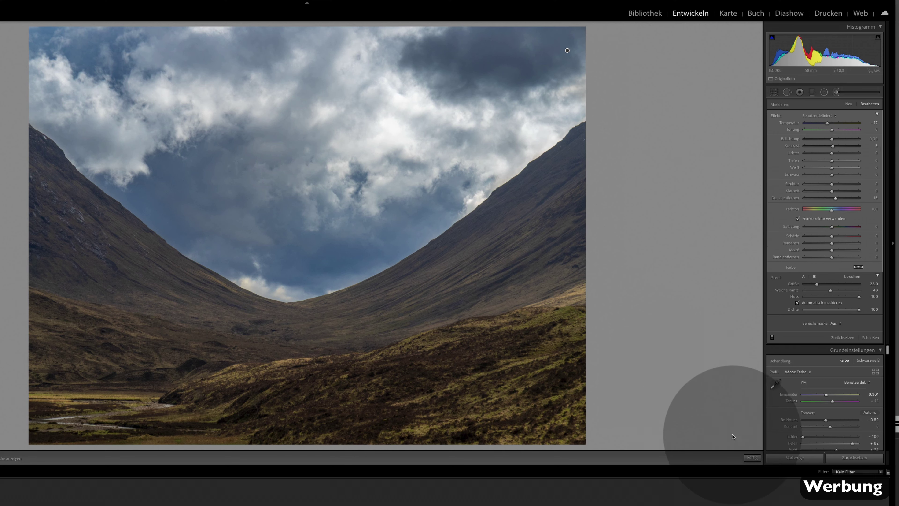
{"action": "left_click", "coordinate": [752, 457]}
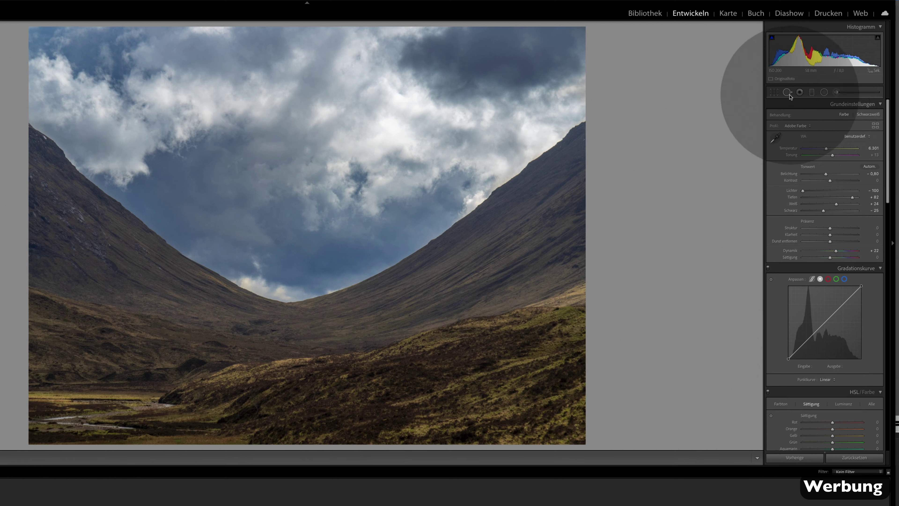
{"action": "left_click", "coordinate": [824, 92]}
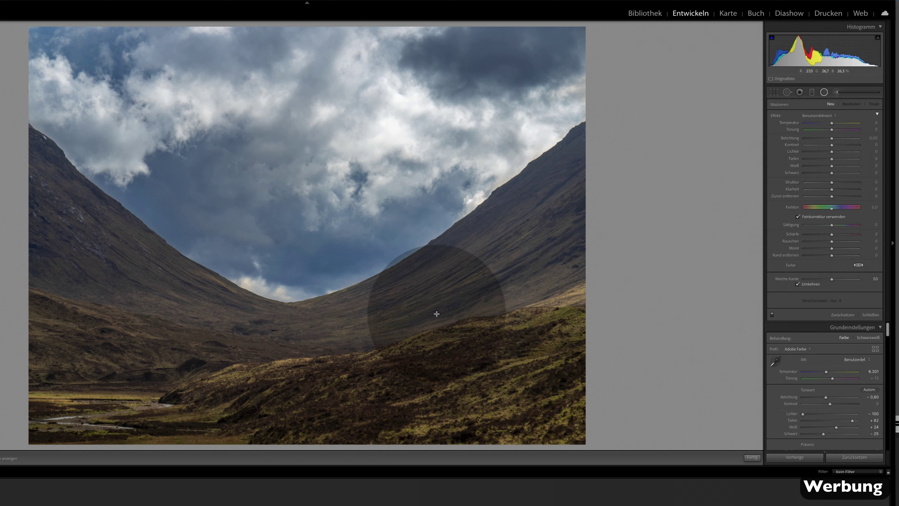
Add a radial filter over the right hillside's sunlit patch with Exposure 0.30
{"action": "mouse_move", "coordinate": [436, 313]}
{"action": "left_mouse_down"}
{"action": "mouse_move", "coordinate": [529, 321]}
{"action": "mouse_move", "coordinate": [531, 282]}
{"action": "left_mouse_up"}
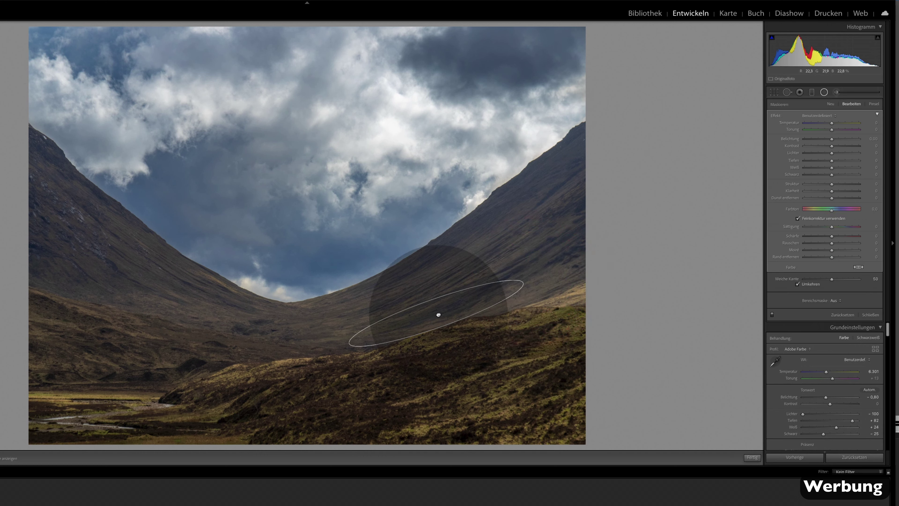
{"action": "mouse_move", "coordinate": [440, 311]}
{"action": "left_mouse_down"}
{"action": "mouse_move", "coordinate": [510, 320]}
{"action": "mouse_move", "coordinate": [472, 327]}
{"action": "left_mouse_up"}
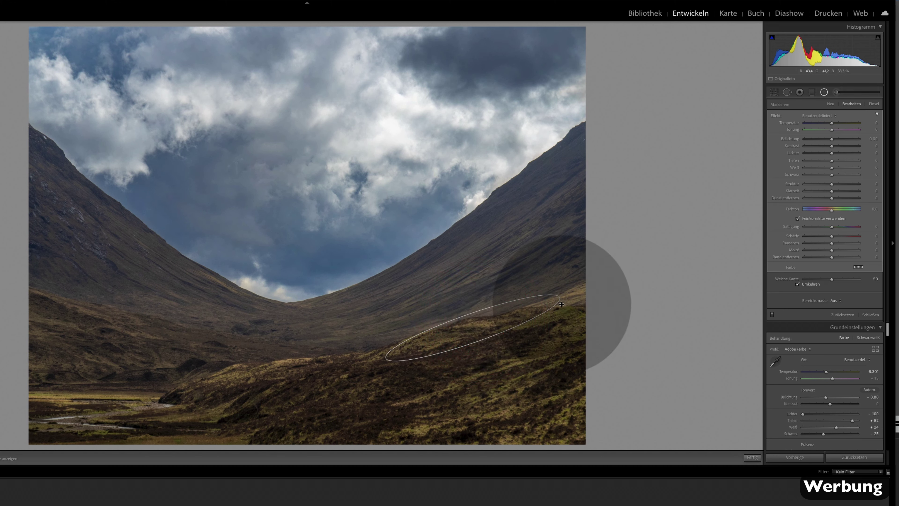
{"action": "left_click", "coordinate": [561, 303]}
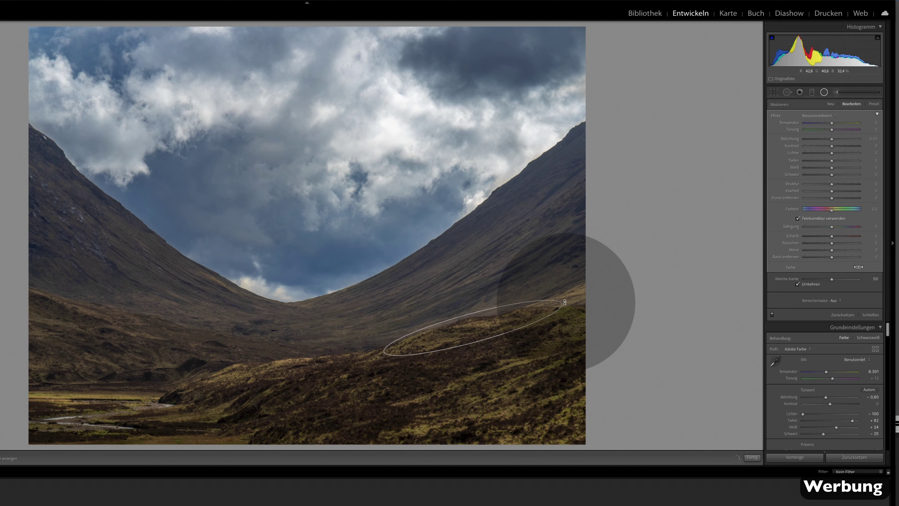
{"action": "left_click_drag", "start_coordinate": [564, 297], "coordinate": [565, 303]}
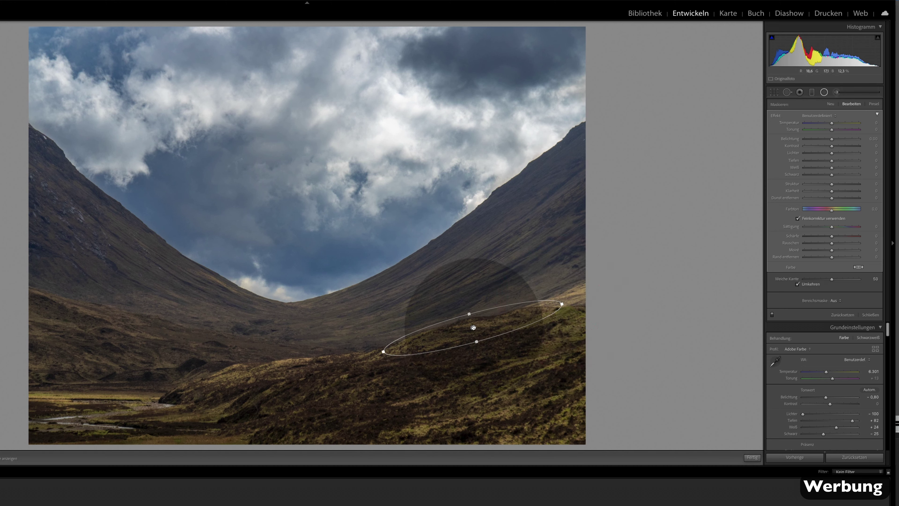
{"action": "left_click_drag", "start_coordinate": [473, 327], "coordinate": [473, 329]}
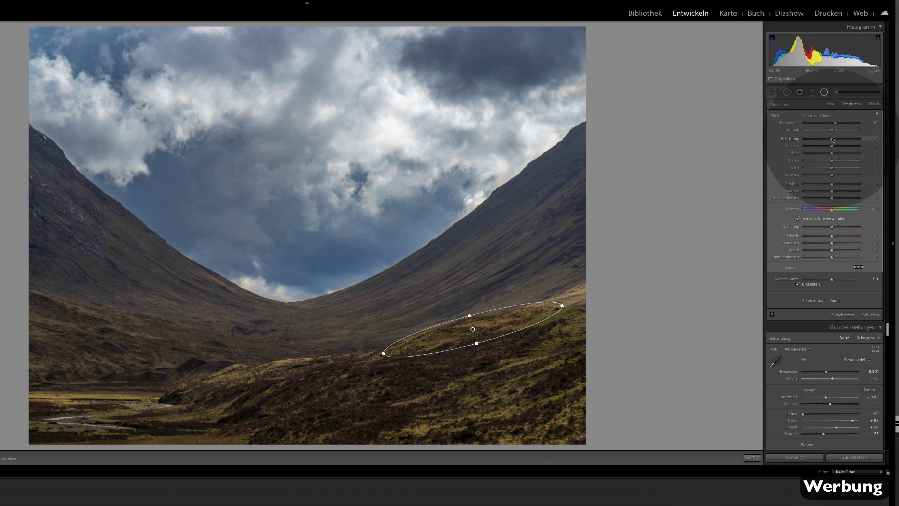
{"action": "left_click_drag", "start_coordinate": [832, 139], "coordinate": [834, 140]}
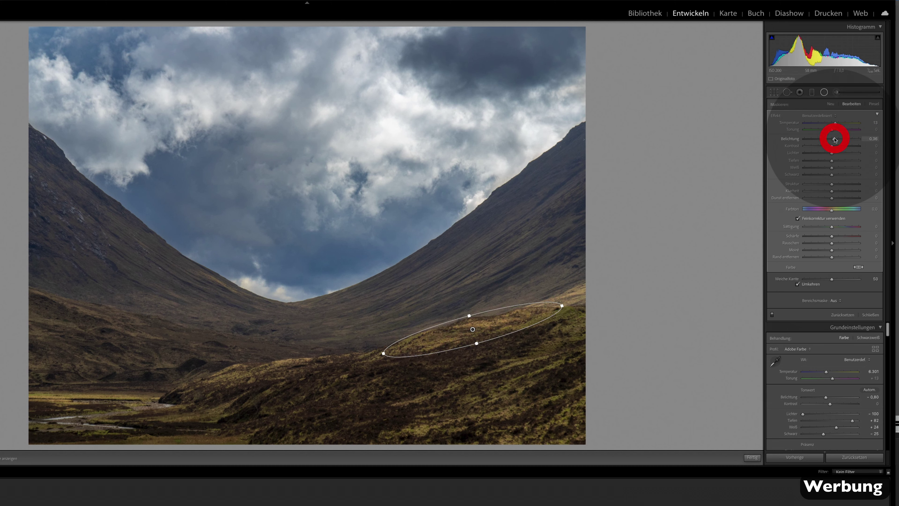
Duplicate the radial filter and move the copy onto the lower-left sunlit slope
{"action": "key", "text": "super"}
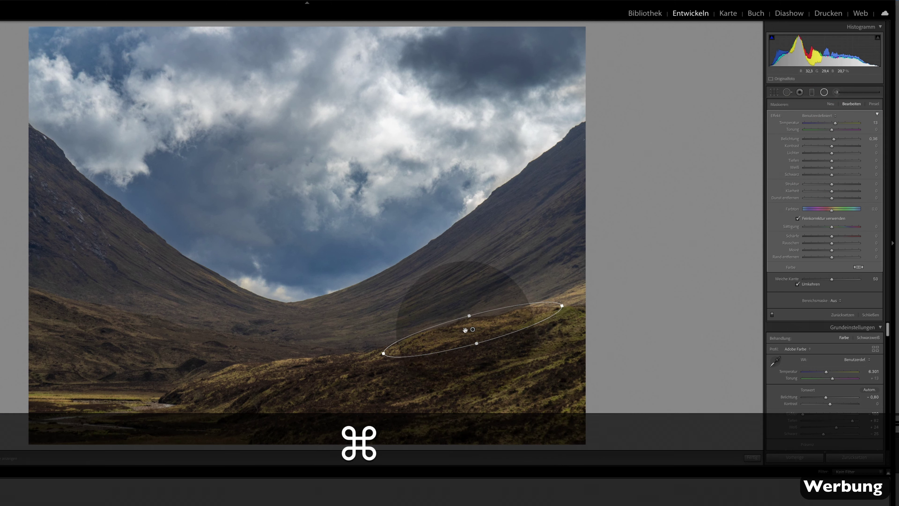
{"action": "right_click", "coordinate": [473, 329]}
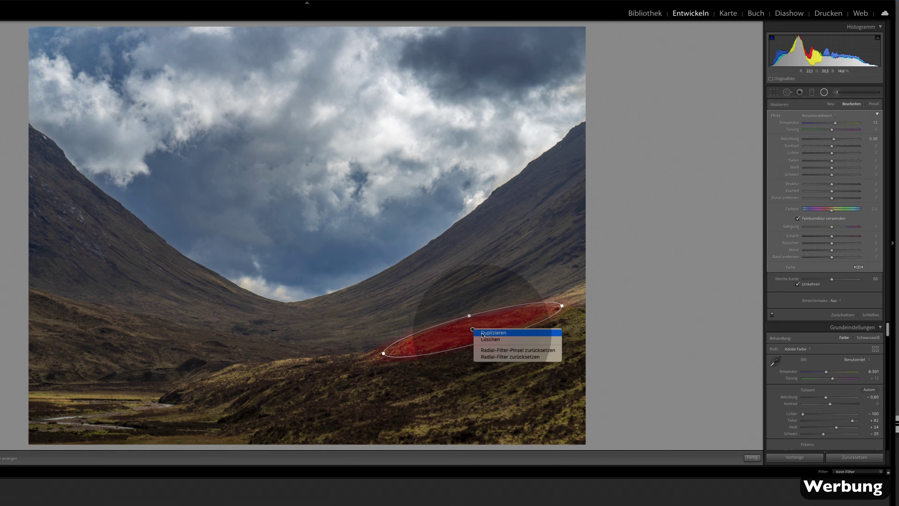
{"action": "left_click", "coordinate": [482, 333]}
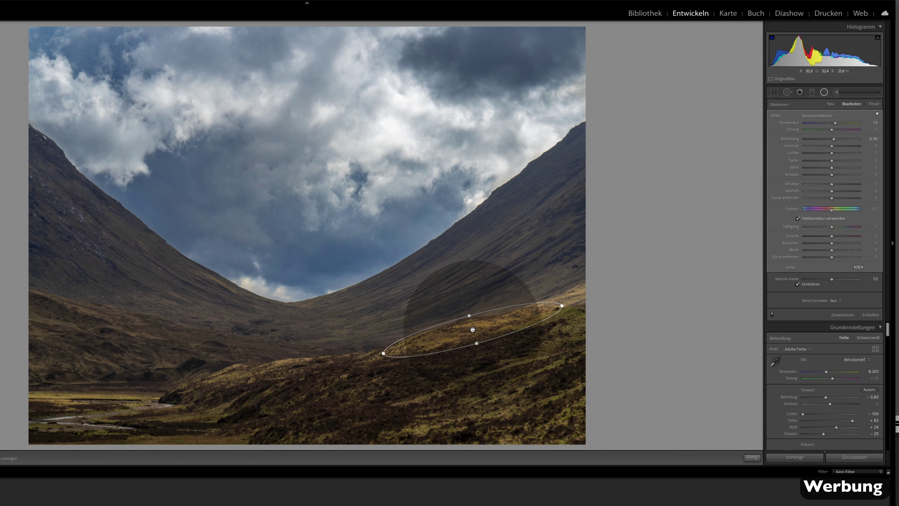
{"action": "left_click_drag", "start_coordinate": [473, 329], "coordinate": [258, 371]}
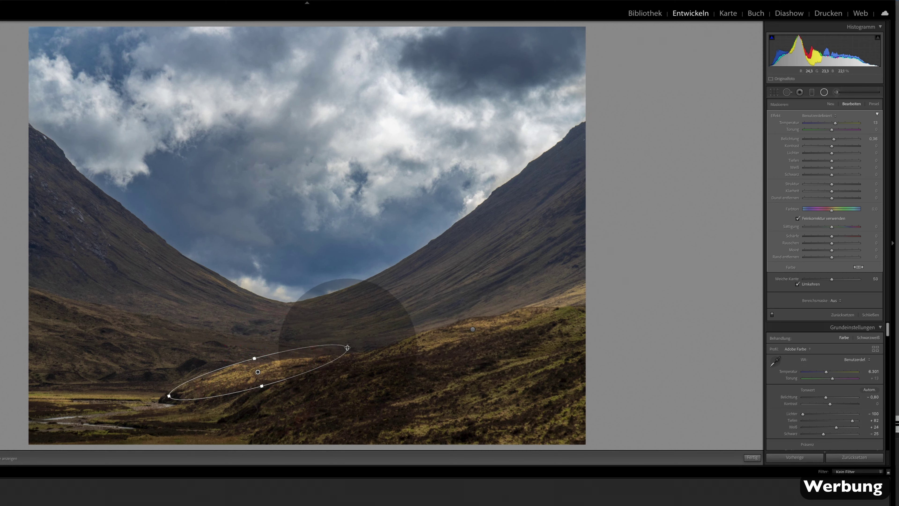
Shrink the copied ellipse, then duplicate it again and move the new copy further left
{"action": "left_click_drag", "start_coordinate": [348, 347], "coordinate": [318, 356]}
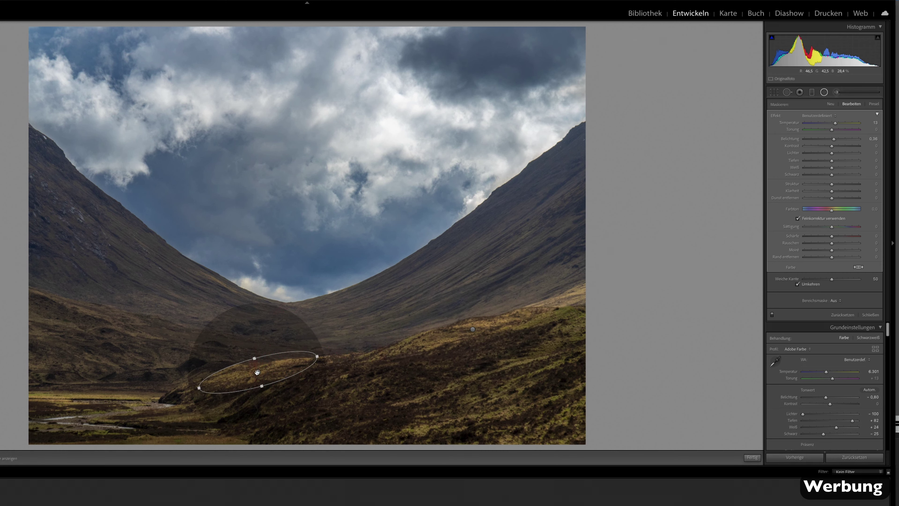
{"action": "left_click_drag", "start_coordinate": [257, 372], "coordinate": [258, 375]}
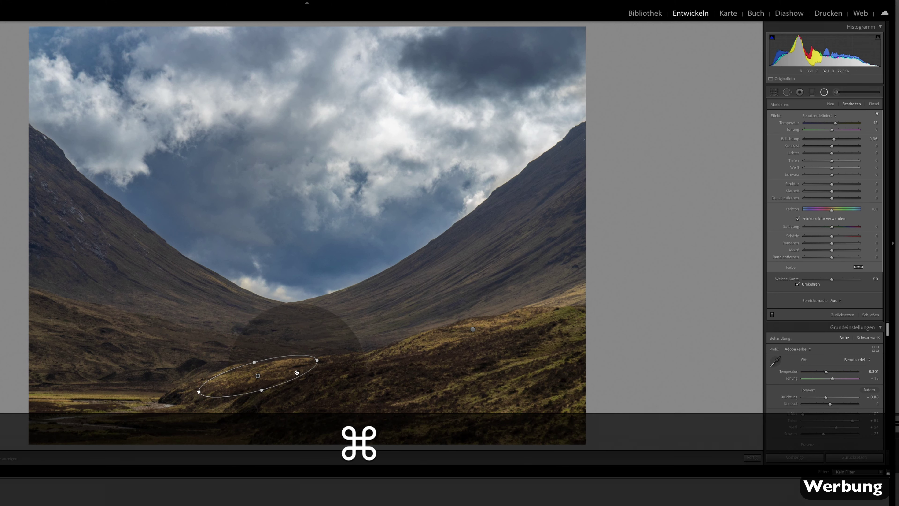
{"action": "right_click", "coordinate": [260, 375]}
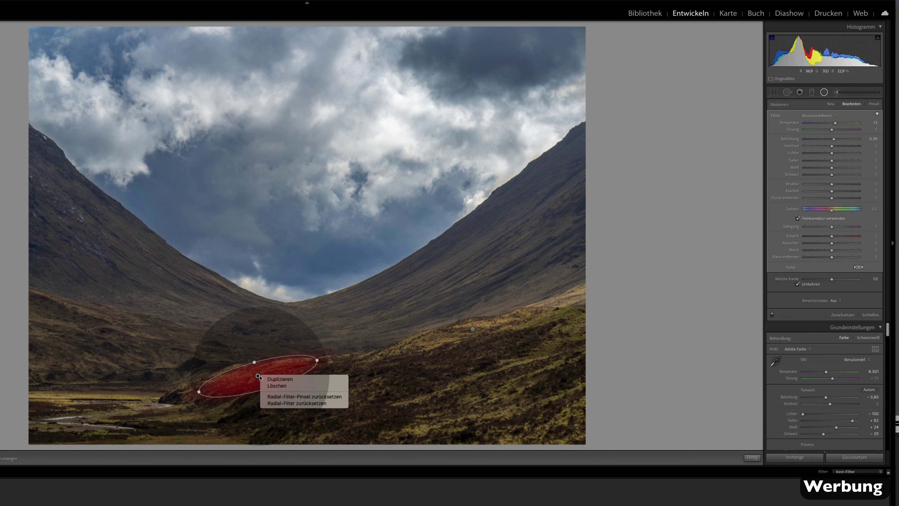
{"action": "left_click", "coordinate": [271, 379]}
{"action": "left_click_drag", "start_coordinate": [258, 375], "coordinate": [70, 393]}
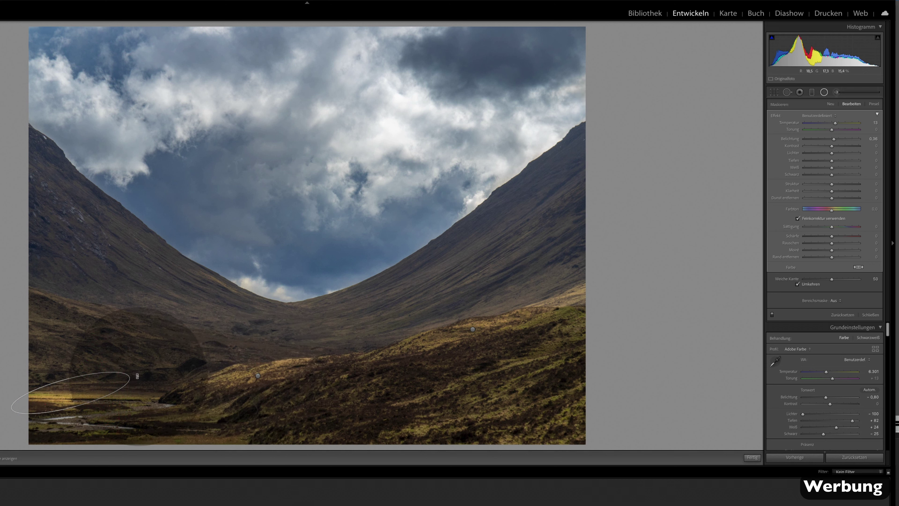
Level, widen and lower the ellipse over the sunlit valley floor, slightly reducing its exposure
{"action": "left_click_drag", "start_coordinate": [138, 376], "coordinate": [132, 395]}
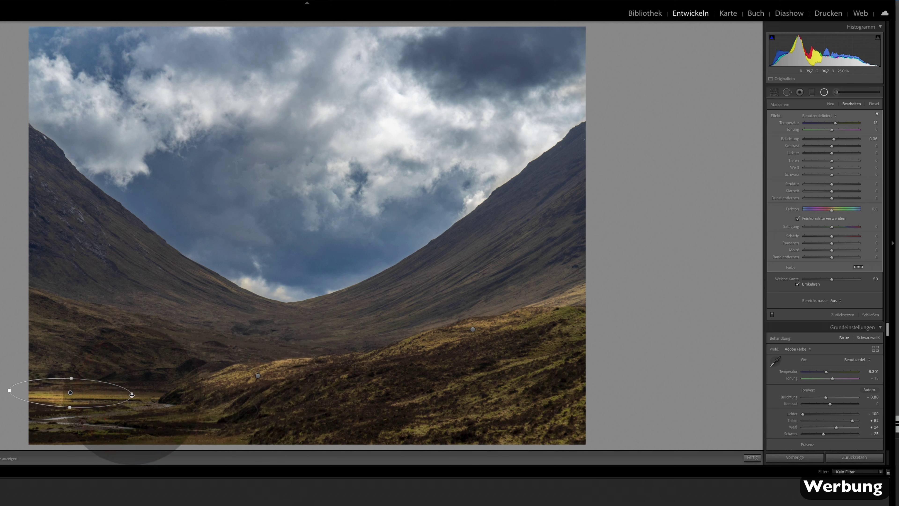
{"action": "left_click_drag", "start_coordinate": [132, 395], "coordinate": [165, 396]}
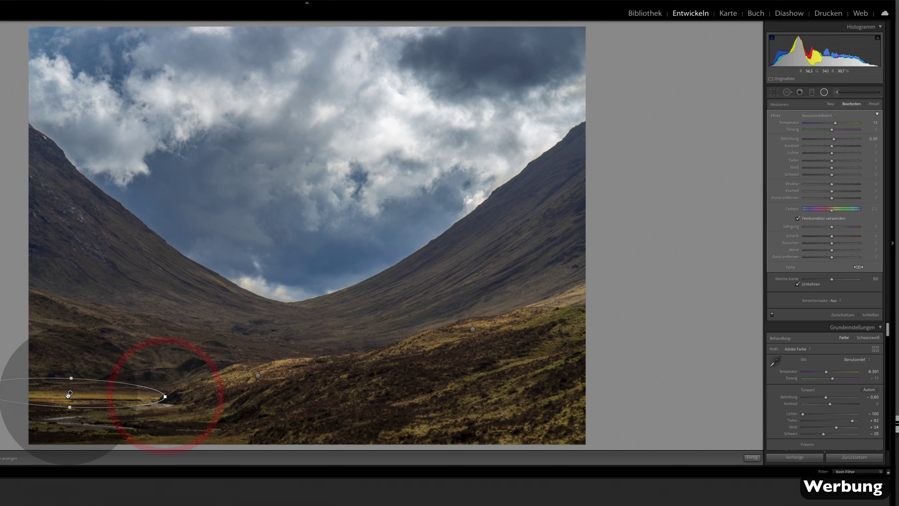
{"action": "left_click_drag", "start_coordinate": [68, 394], "coordinate": [70, 399]}
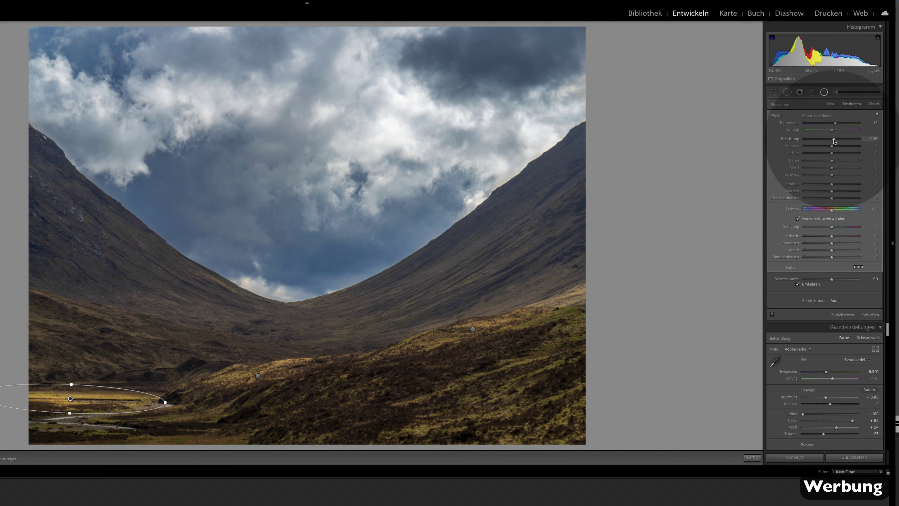
{"action": "left_click_drag", "start_coordinate": [834, 141], "coordinate": [833, 141]}
{"action": "left_click", "coordinate": [833, 140]}
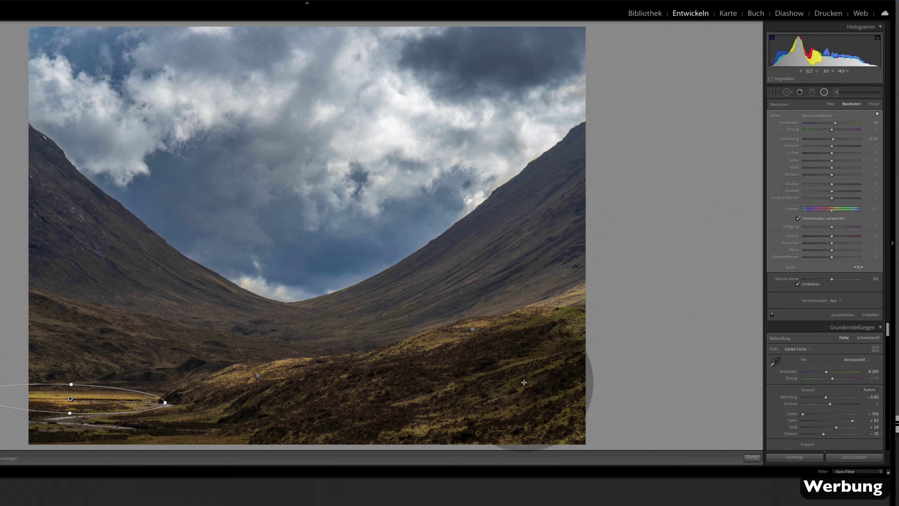
{"action": "key", "text": "Escape"}
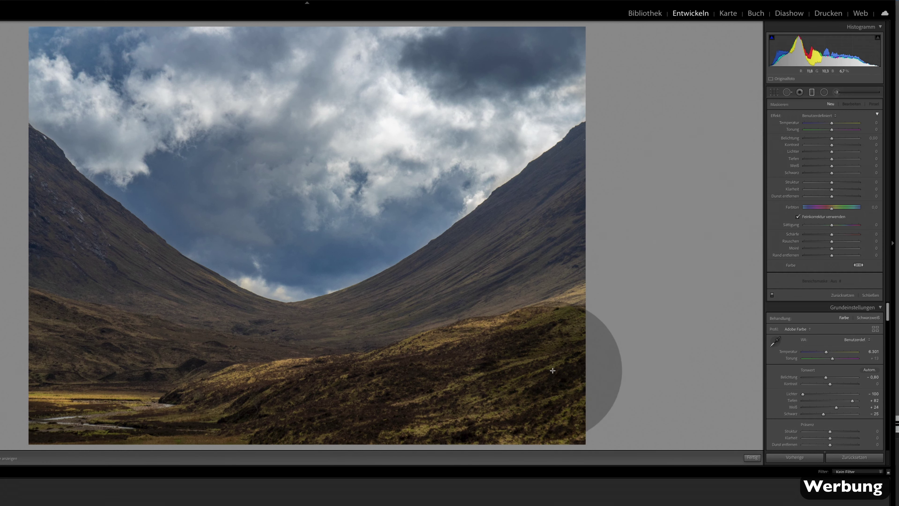
Place a new adjustment on the lower-right sunlit hillside, raise its exposure, and finish editing
{"action": "left_click", "coordinate": [512, 346]}
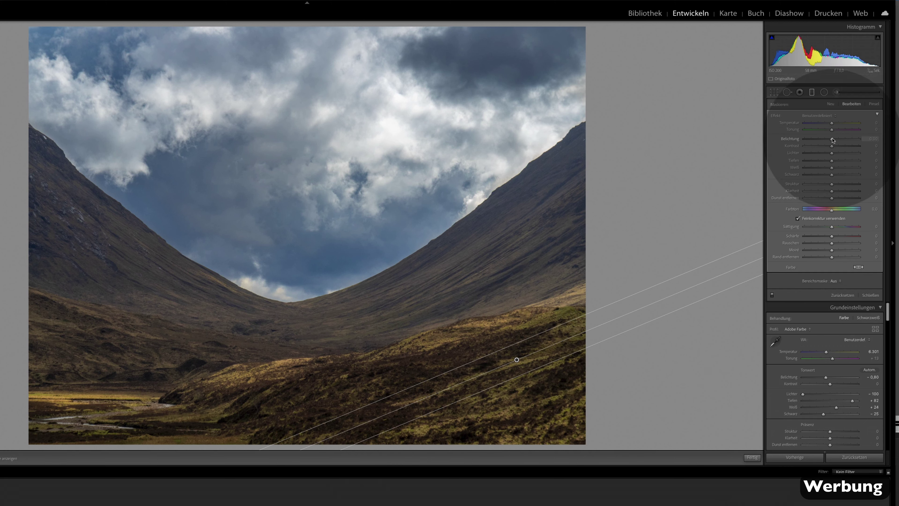
{"action": "left_click_drag", "start_coordinate": [832, 141], "coordinate": [835, 139]}
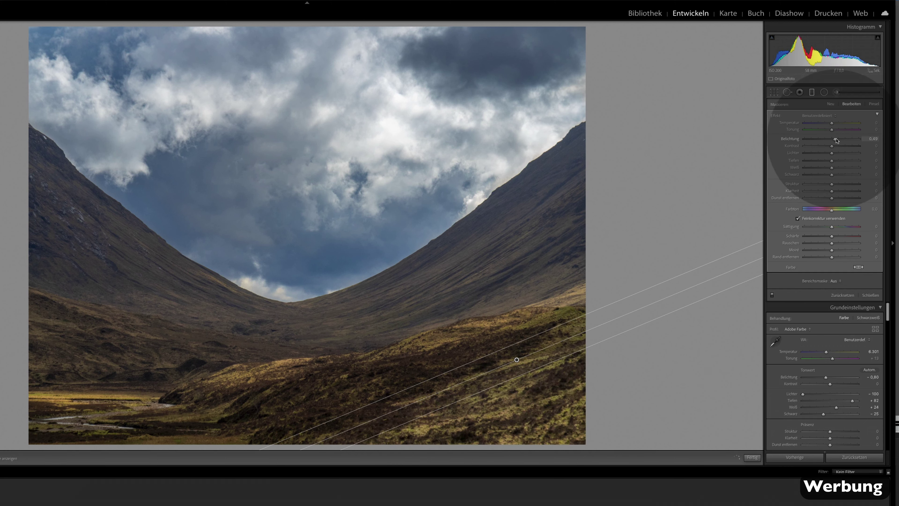
{"action": "left_click", "coordinate": [834, 125]}
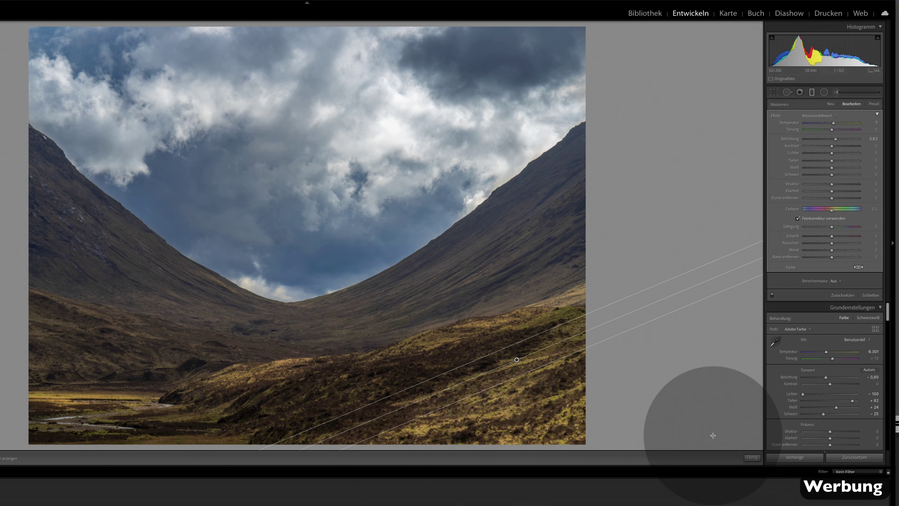
{"action": "left_click", "coordinate": [753, 457]}
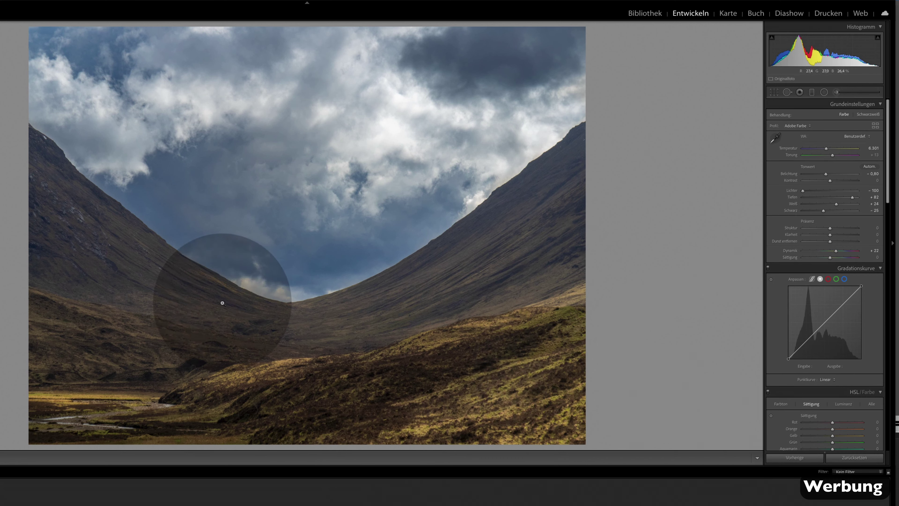
Set sharpening Masking to 42 in the Detail panel, checking the effect on the zoomed ridge
{"action": "scroll", "coordinate": [816, 248], "scroll_direction": "down", "scroll_amount": 4}
{"action": "scroll", "coordinate": [814, 248], "scroll_direction": "down", "scroll_amount": 4}
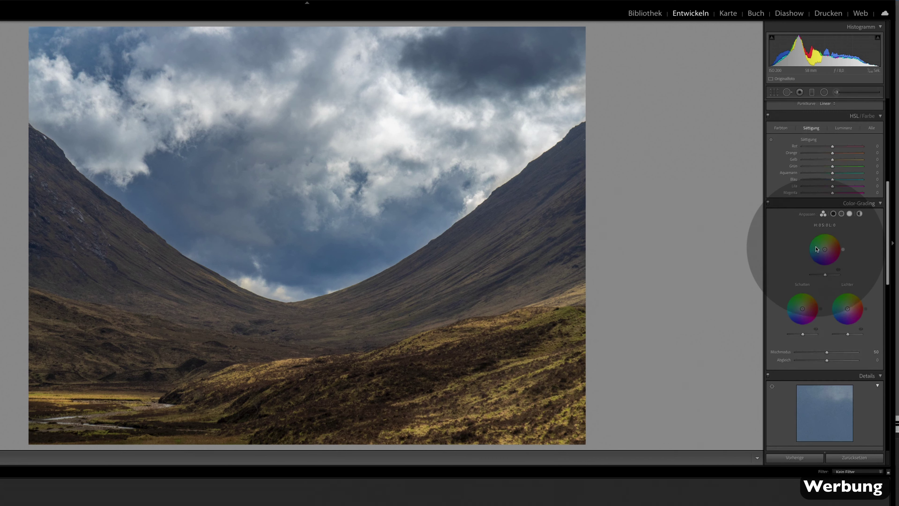
{"action": "scroll", "coordinate": [811, 251], "scroll_direction": "down", "scroll_amount": 2}
{"action": "scroll", "coordinate": [800, 319], "scroll_direction": "down", "scroll_amount": 2}
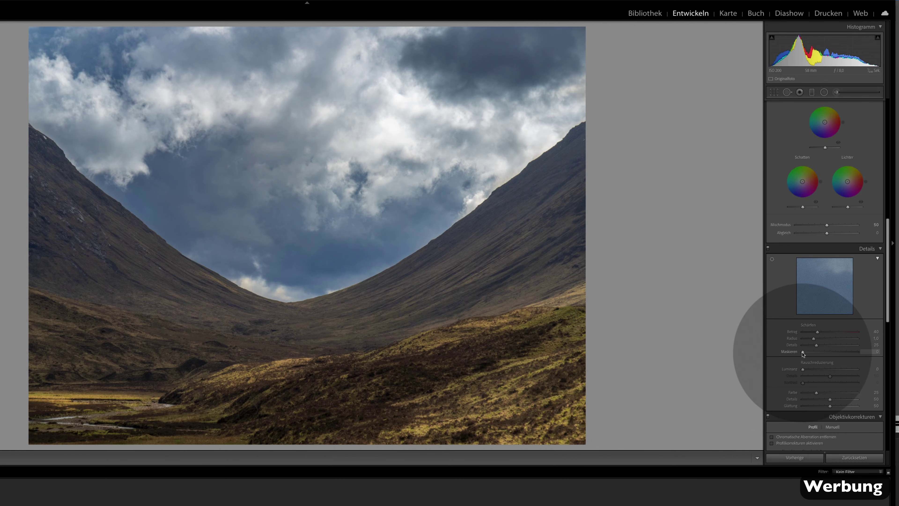
{"action": "left_click_drag", "start_coordinate": [802, 353], "coordinate": [841, 354]}
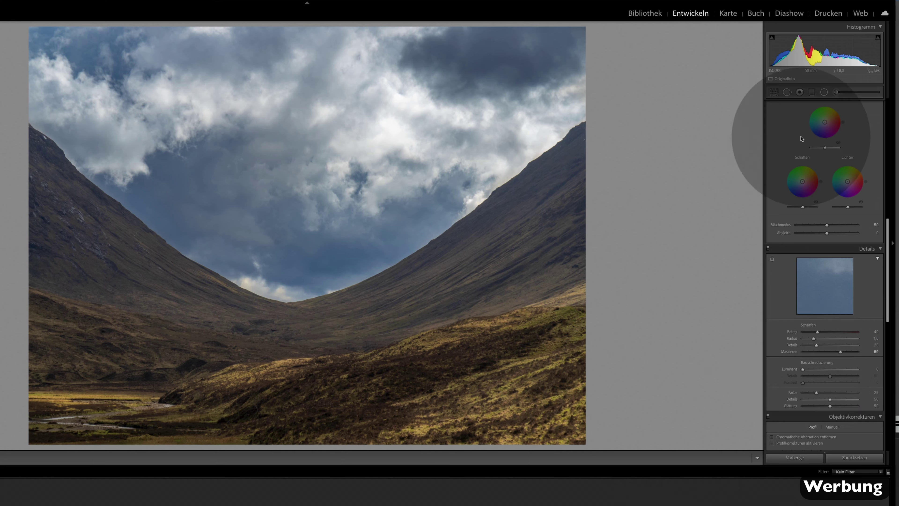
{"action": "left_click", "coordinate": [471, 202]}
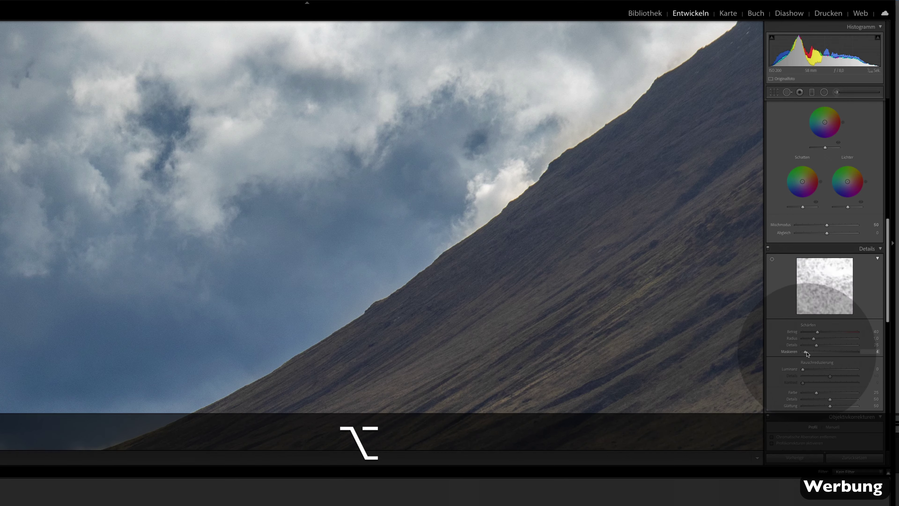
{"action": "left_click_drag", "start_coordinate": [803, 351], "coordinate": [825, 351]}
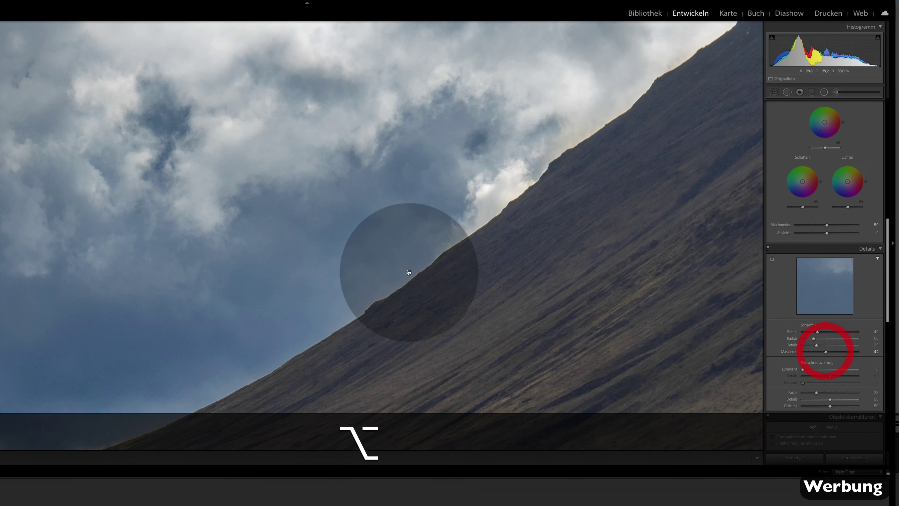
{"action": "mouse_move", "coordinate": [275, 291]}
{"action": "left_mouse_down"}
{"action": "mouse_move", "coordinate": [207, 288]}
{"action": "mouse_move", "coordinate": [255, 281]}
{"action": "left_mouse_up"}
{"action": "left_click", "coordinate": [255, 281]}
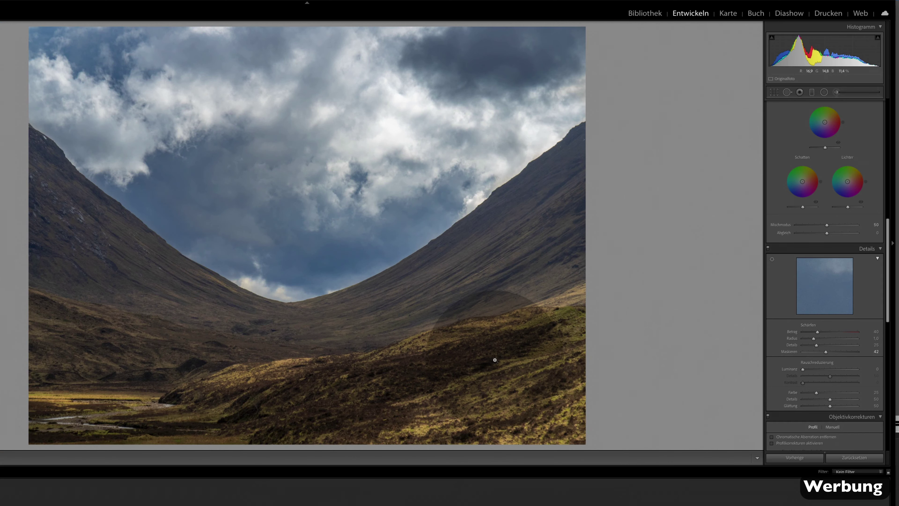
Draw a graduated filter diagonally in from the upper-right sky and widen its transition zone
{"action": "scroll", "coordinate": [812, 252], "scroll_direction": "up", "scroll_amount": 3}
{"action": "scroll", "coordinate": [812, 252], "scroll_direction": "up", "scroll_amount": 3}
{"action": "scroll", "coordinate": [812, 252], "scroll_direction": "up", "scroll_amount": 3}
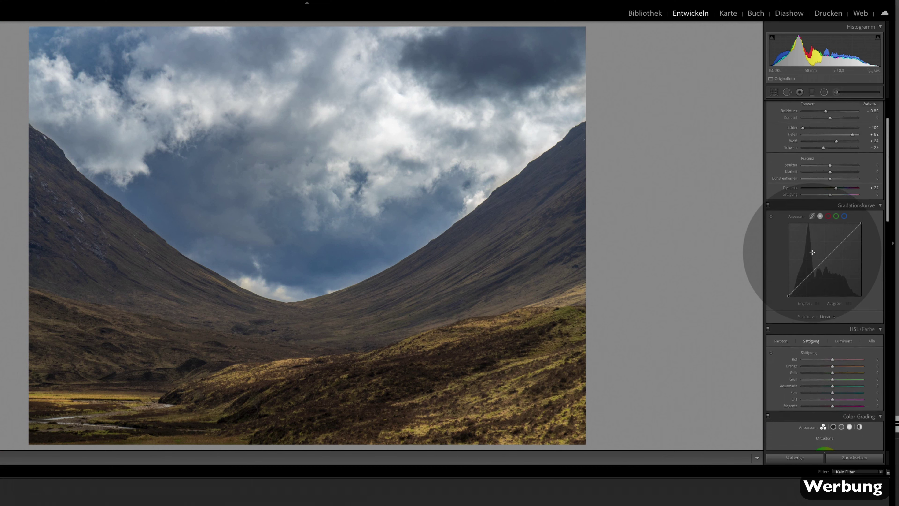
{"action": "scroll", "coordinate": [812, 252], "scroll_direction": "up", "scroll_amount": 1}
{"action": "scroll", "coordinate": [812, 252], "scroll_direction": "up", "scroll_amount": 1}
{"action": "scroll", "coordinate": [812, 252], "scroll_direction": "up", "scroll_amount": 1}
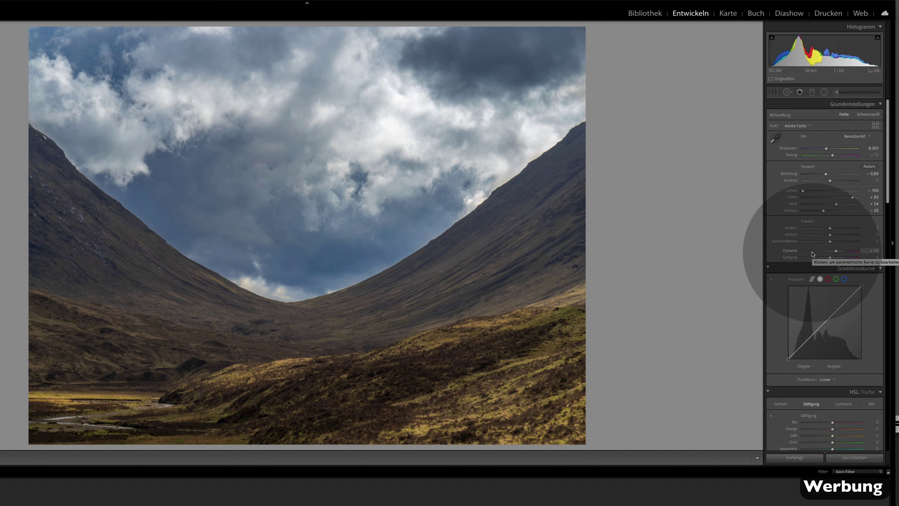
{"action": "left_click", "coordinate": [824, 92]}
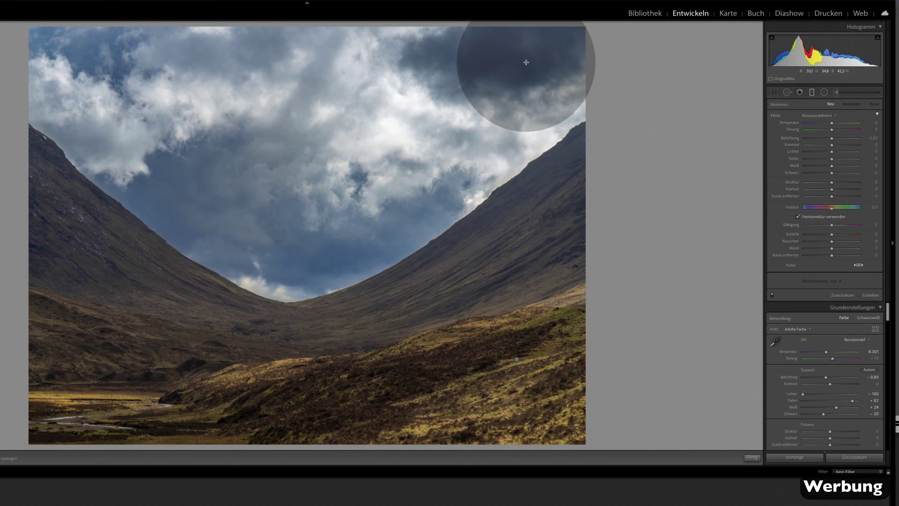
{"action": "left_click_drag", "start_coordinate": [456, 145], "coordinate": [345, 250]}
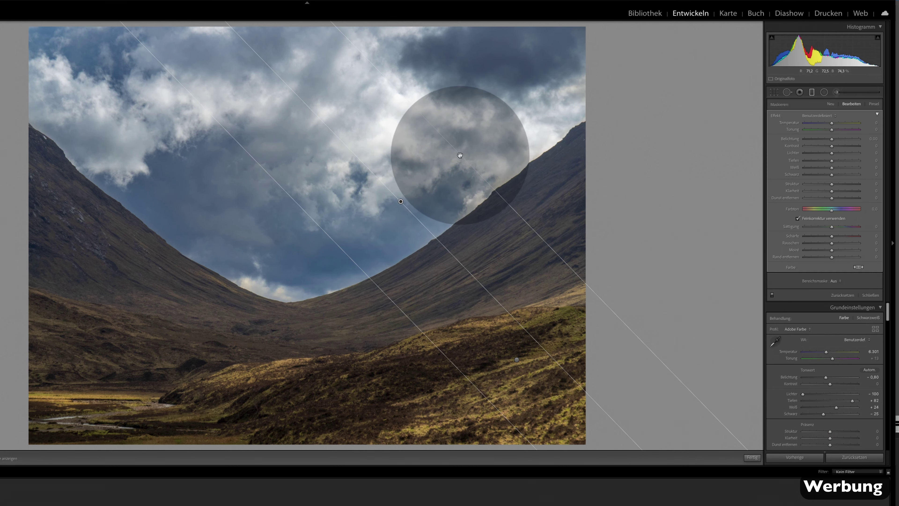
{"action": "left_click_drag", "start_coordinate": [526, 96], "coordinate": [556, 68]}
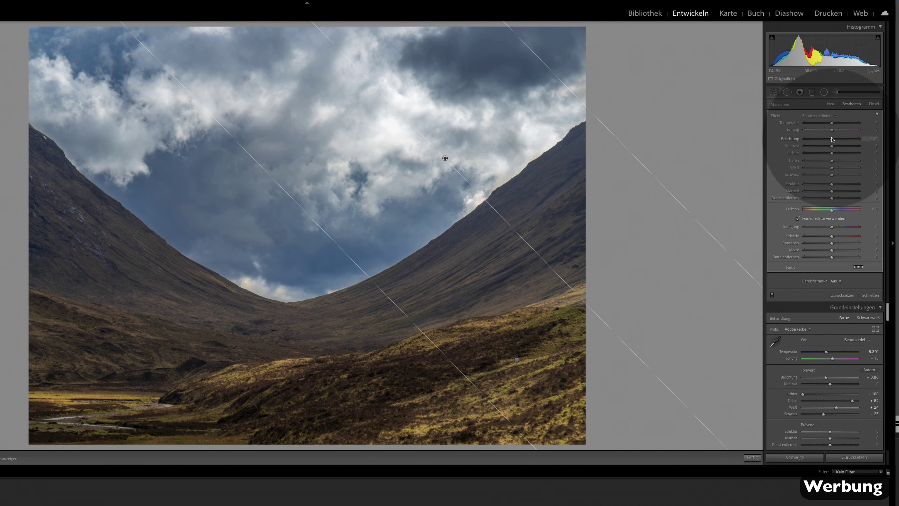
Give the sky gradient Belichtung 1.12, shifted temperature and negative Dunst entfernen, rotate it, then compare before/after
{"action": "left_click_drag", "start_coordinate": [831, 139], "coordinate": [838, 137]}
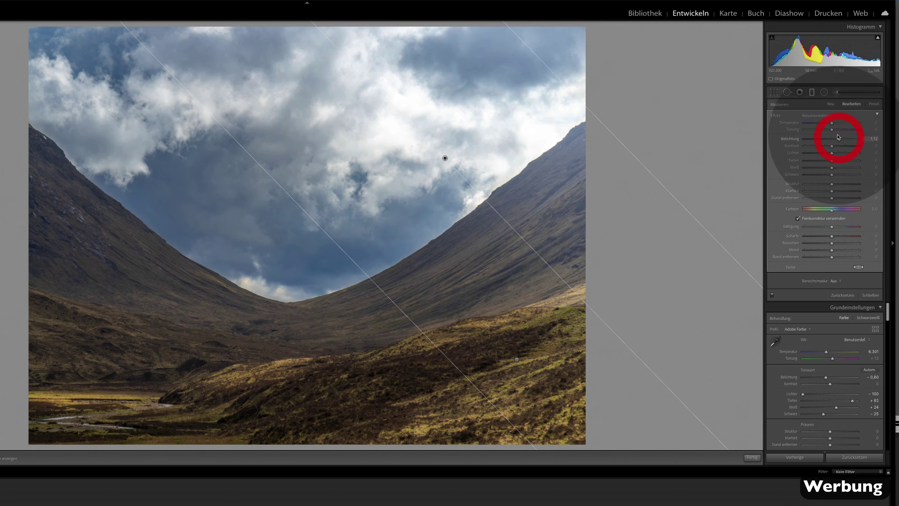
{"action": "left_click_drag", "start_coordinate": [832, 123], "coordinate": [836, 123]}
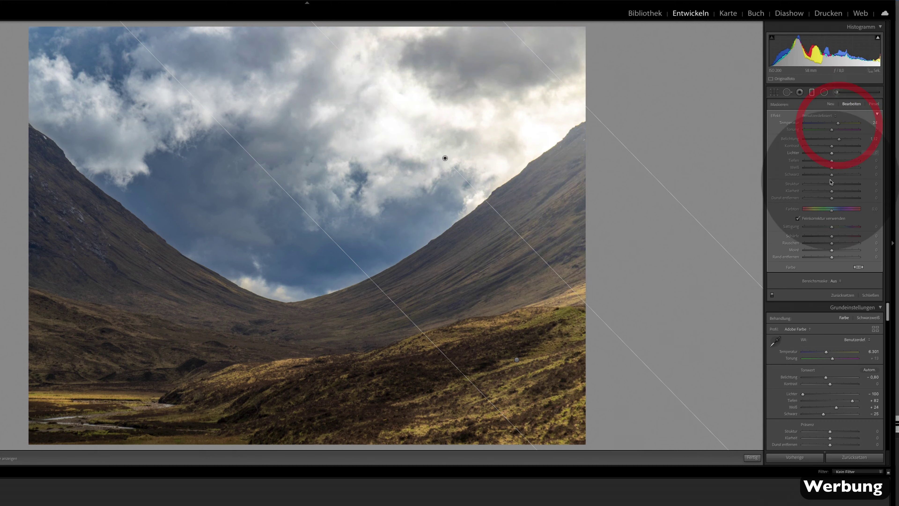
{"action": "left_click_drag", "start_coordinate": [831, 198], "coordinate": [827, 200]}
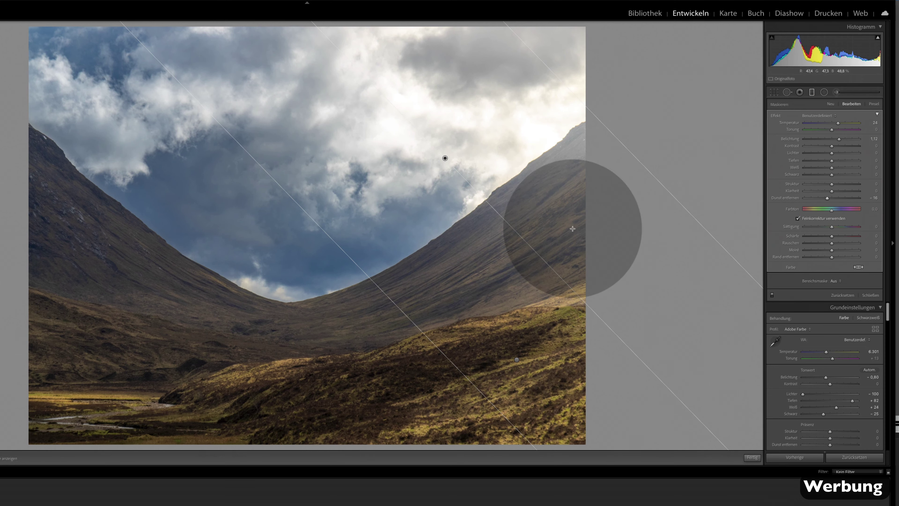
{"action": "left_click_drag", "start_coordinate": [607, 316], "coordinate": [622, 310]}
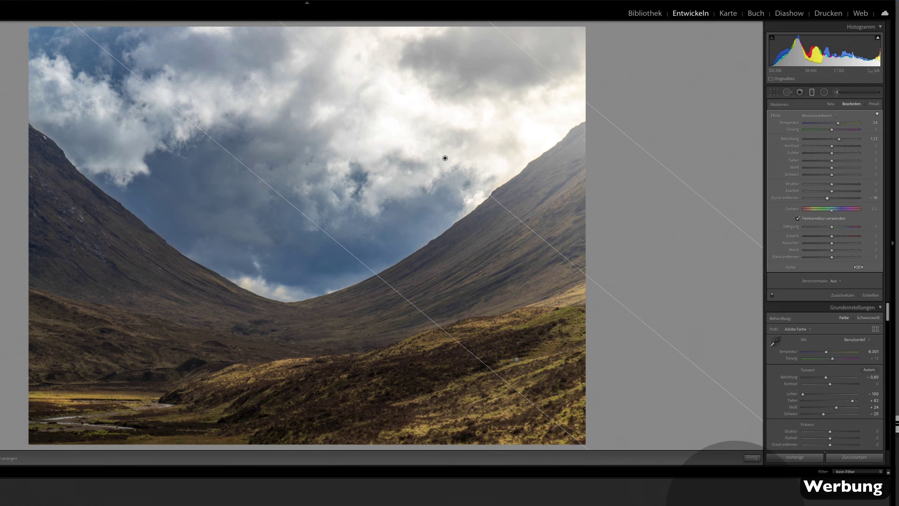
{"action": "left_click", "coordinate": [753, 460]}
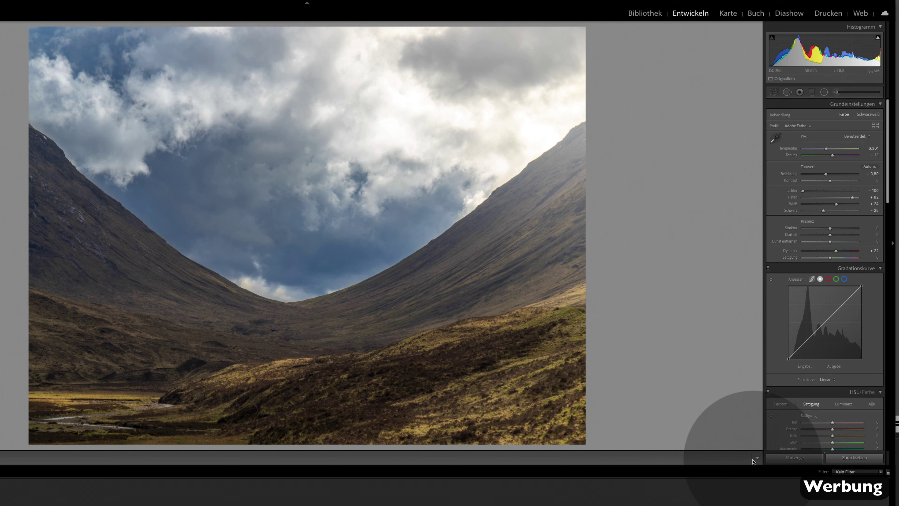
{"action": "key", "text": "y"}
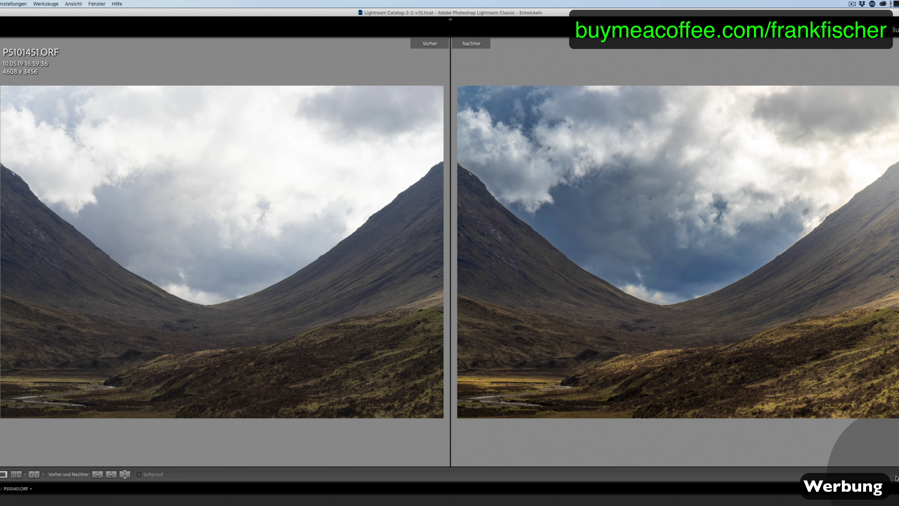
Exit the before/after comparison to show only the edited valley photo
{"action": "key", "text": "y"}
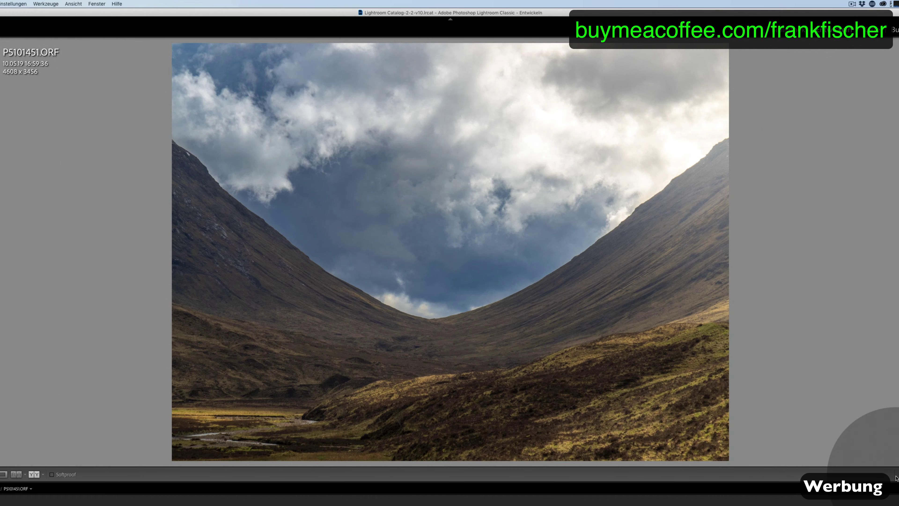